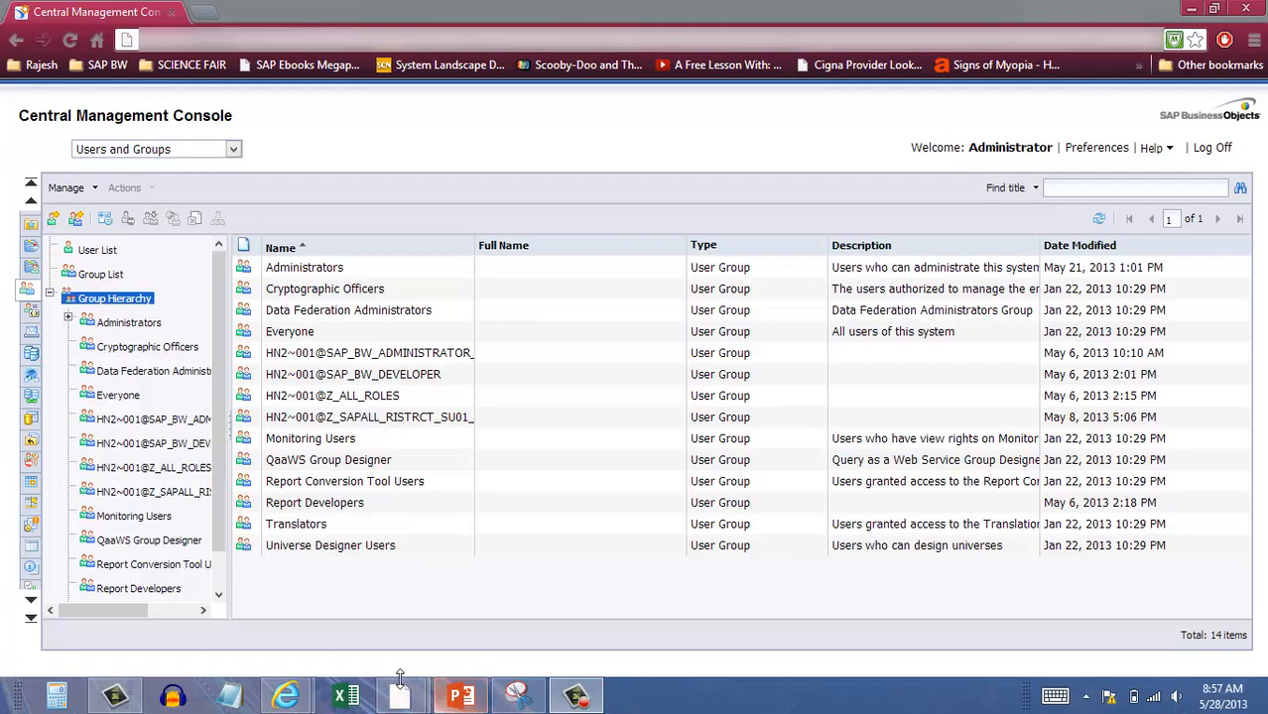
Switch from the CMC group hierarchy to the CMC Security presentation in PowerPoint.
left_click(462, 696)
left_click(40, 226)
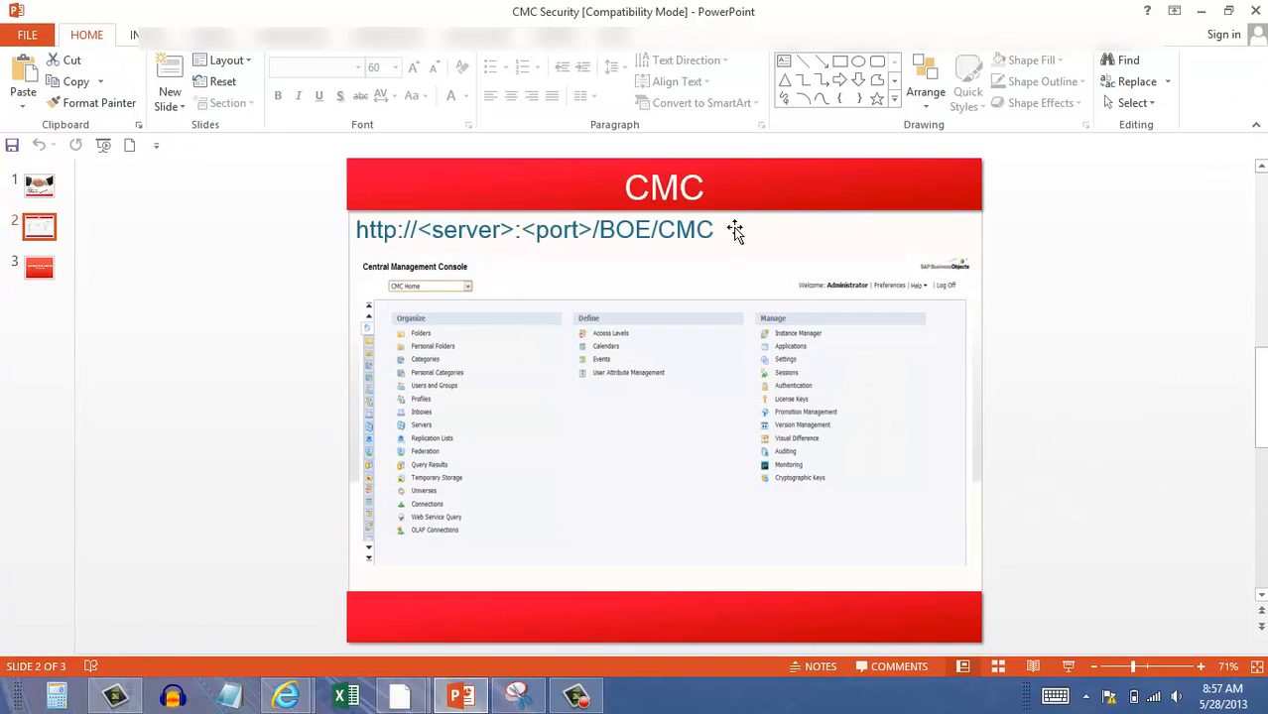
triple_click(707, 229)
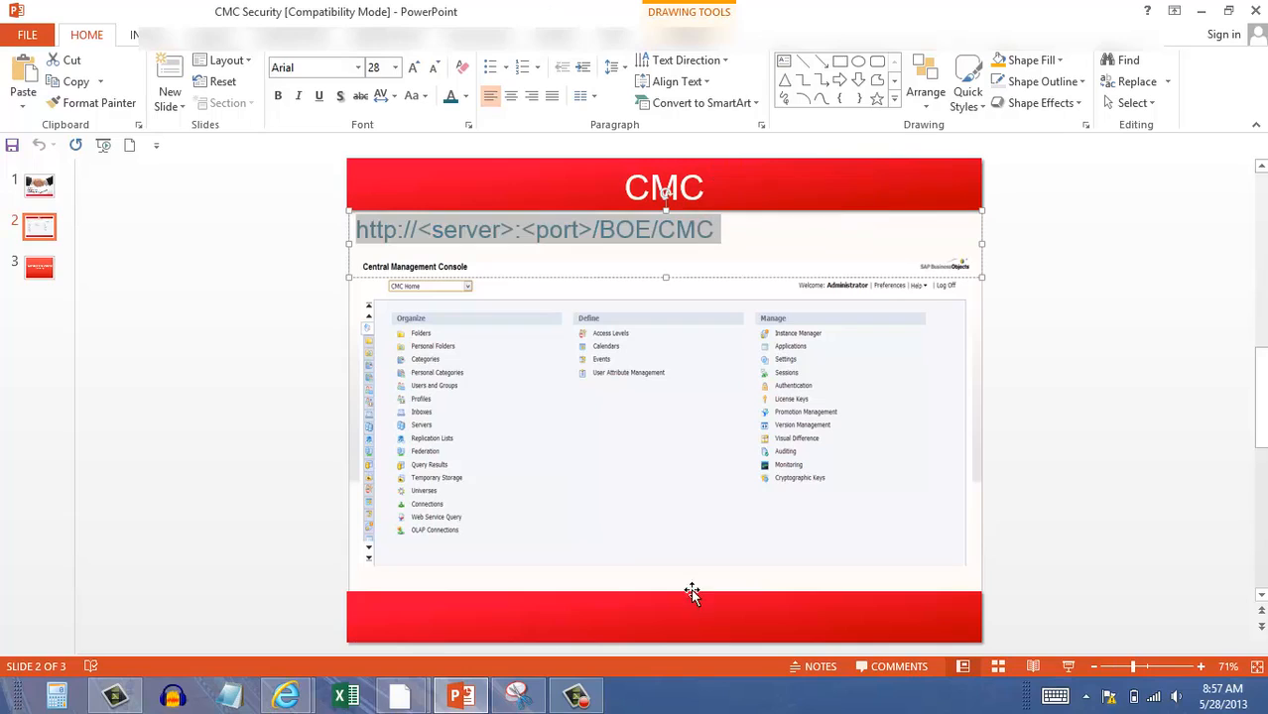
left_click(1067, 665)
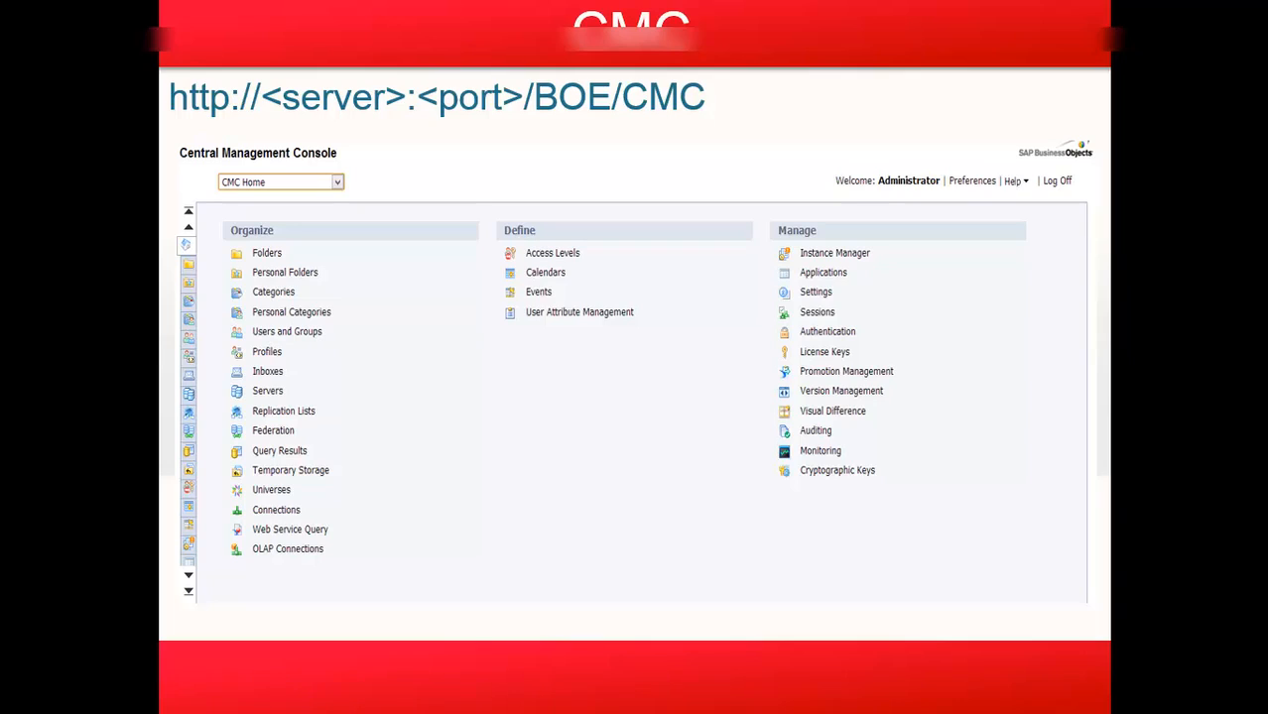
left_click(292, 369)
left_click(291, 369)
left_click(292, 369)
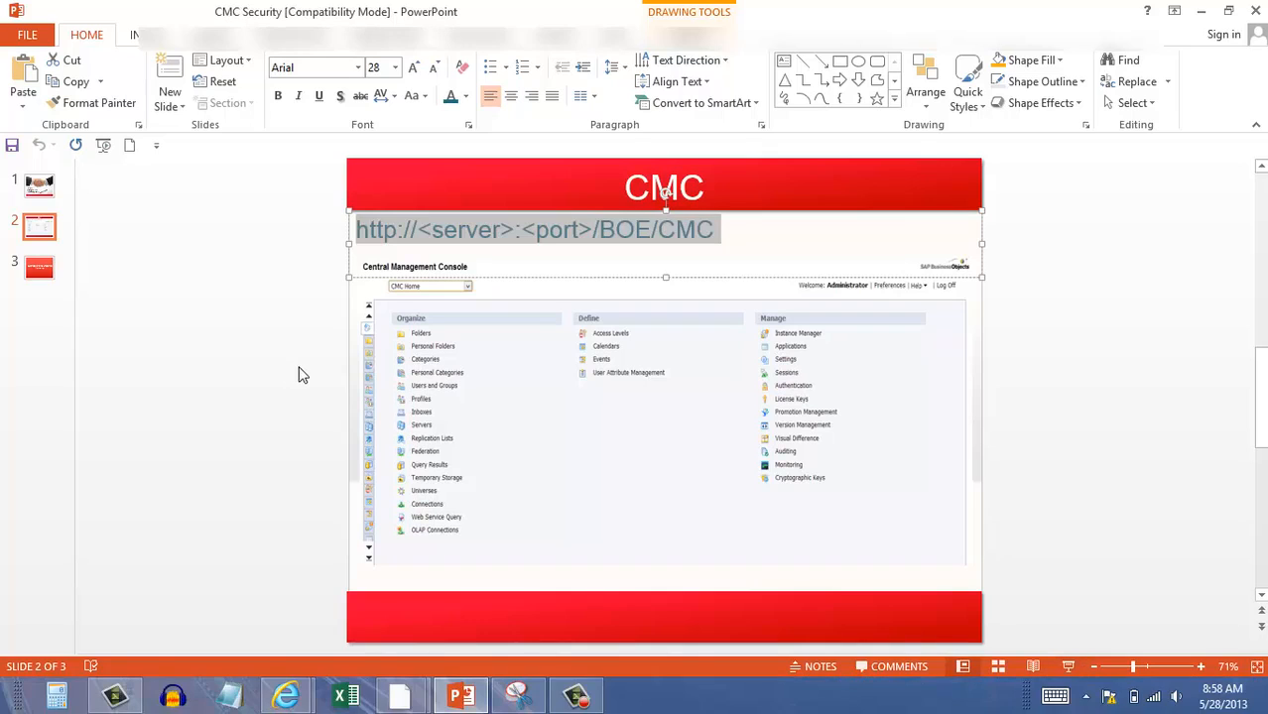
left_click(1200, 12)
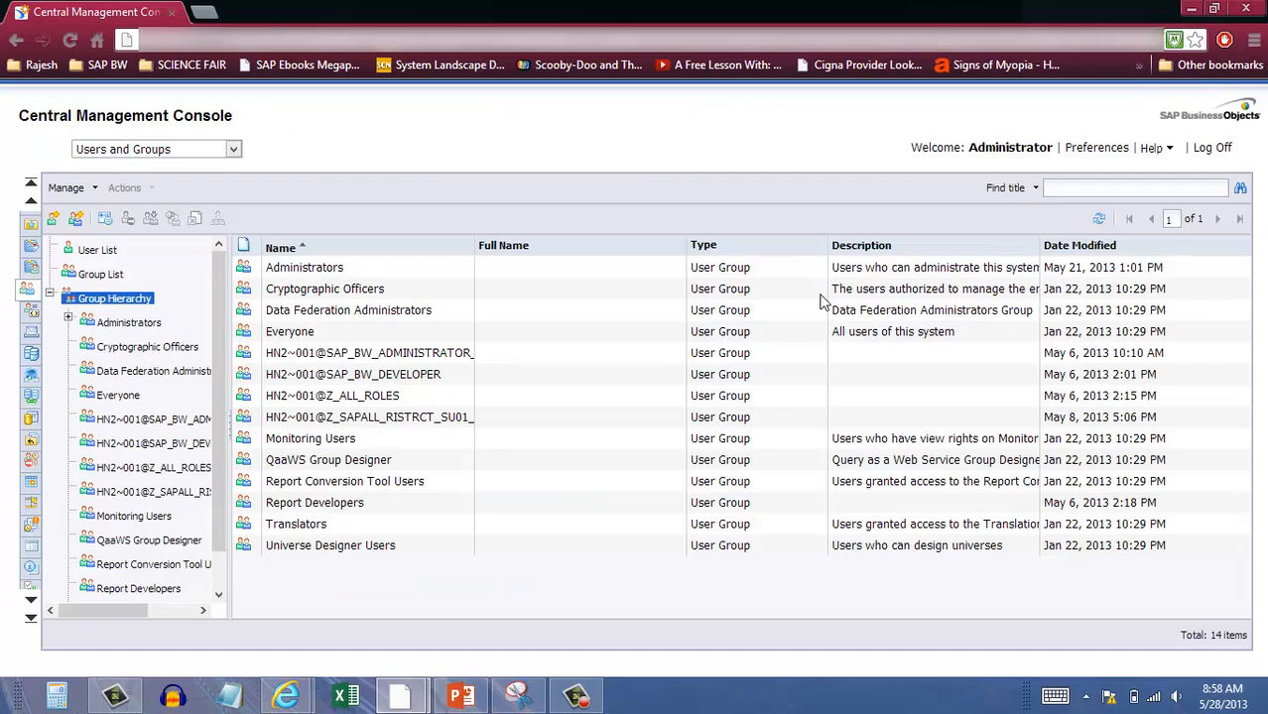
Start a new user with Enterprise as the authentication type.
left_click(54, 222)
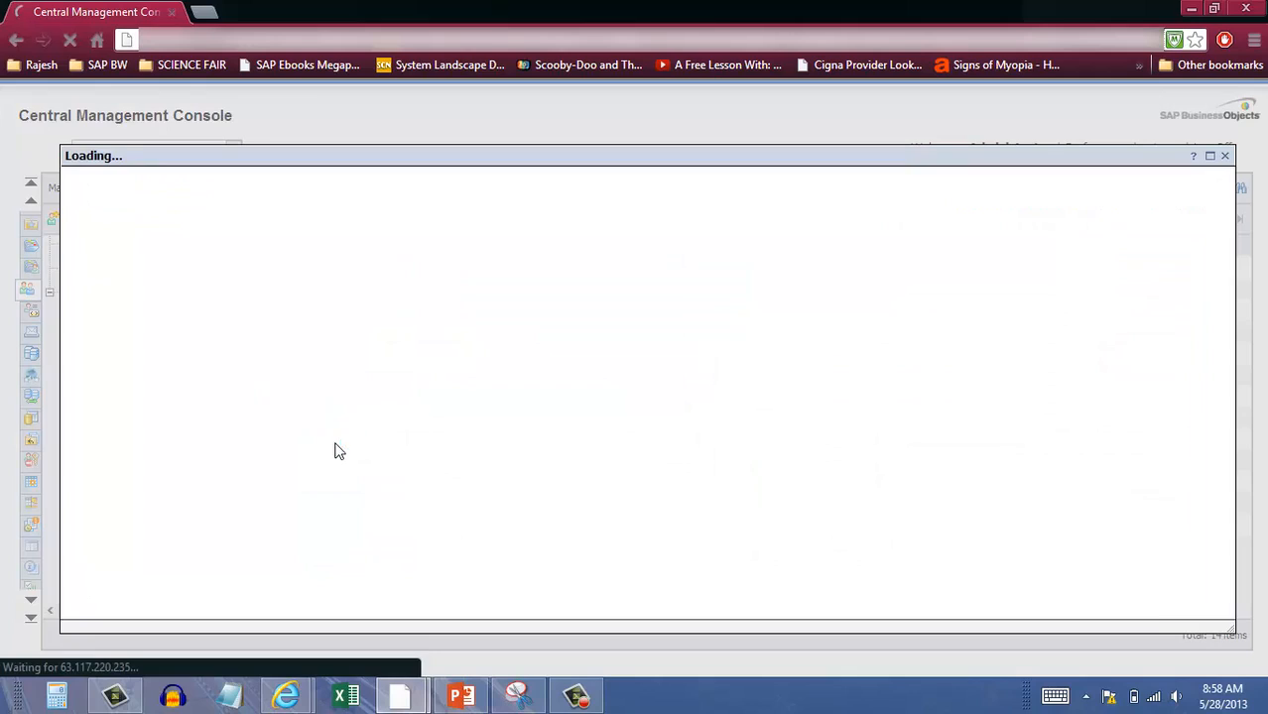
left_click(184, 227)
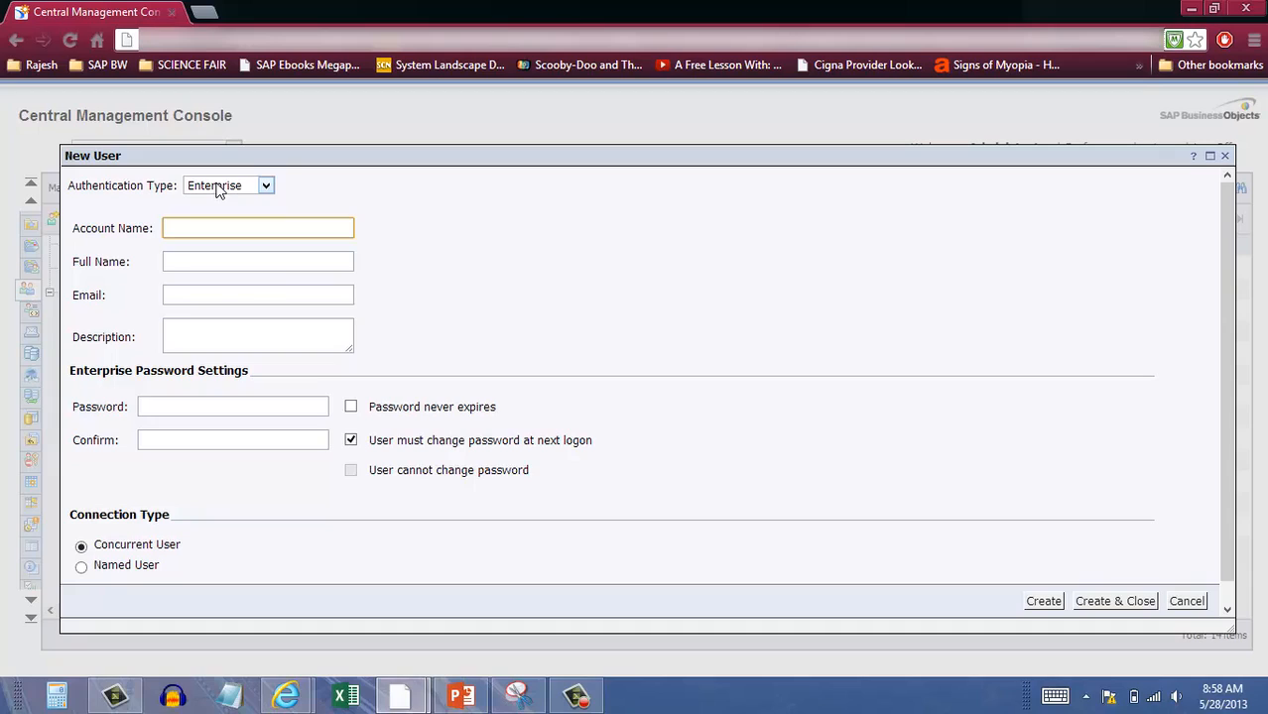
left_click(218, 188)
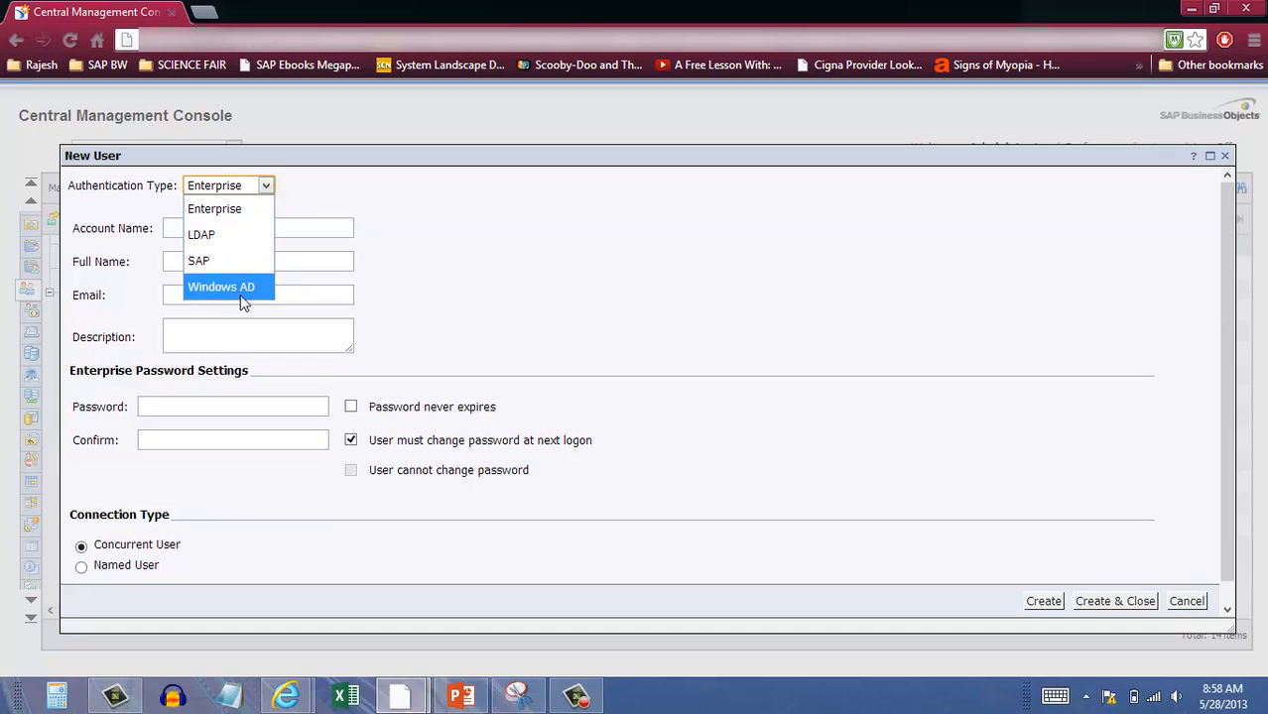
left_click(247, 213)
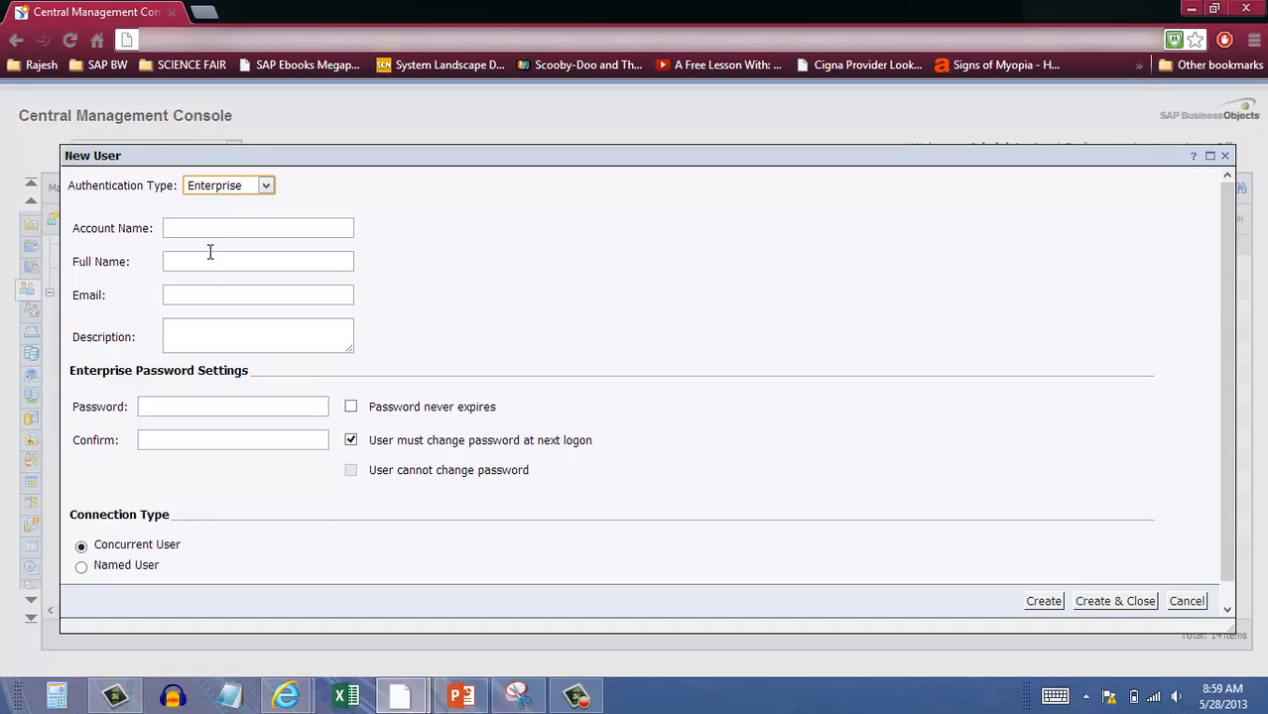
Enter account name testuser, a full name, an e-mail address and description 'Testing Security'.
left_click(215, 226)
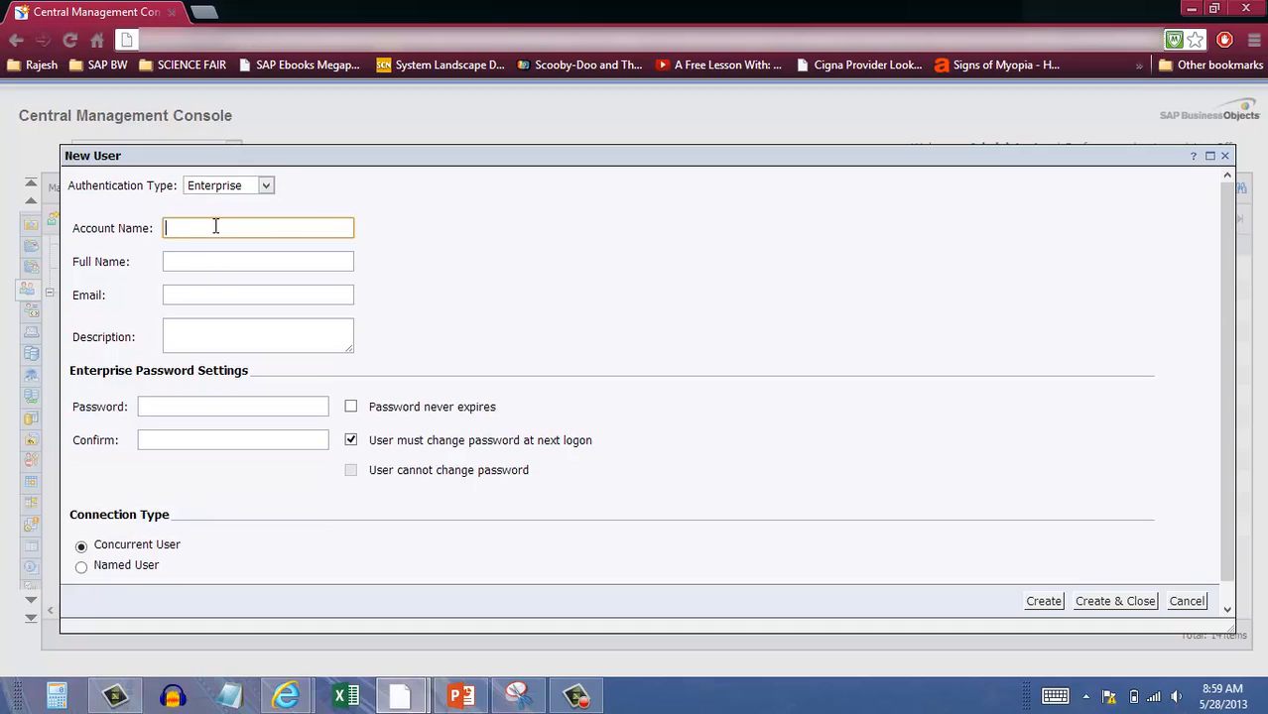
type("testuser")
key("Tab")
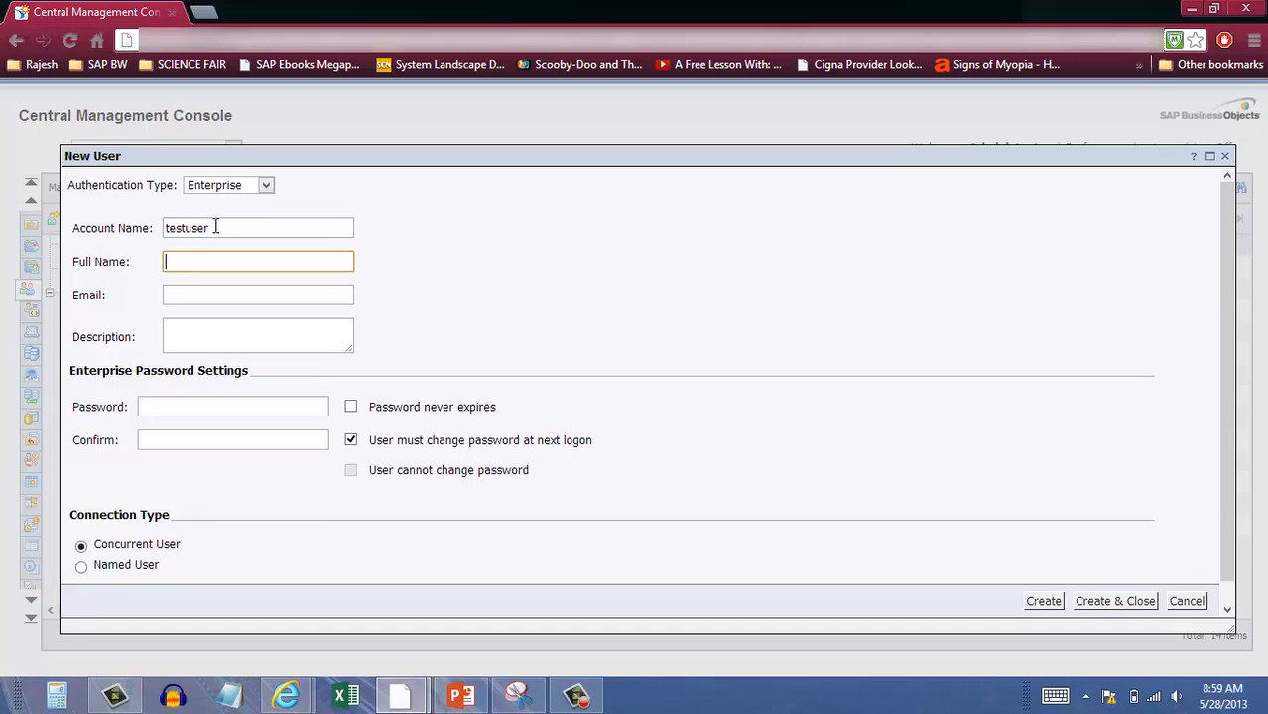
type("bo training")
key("Tab")
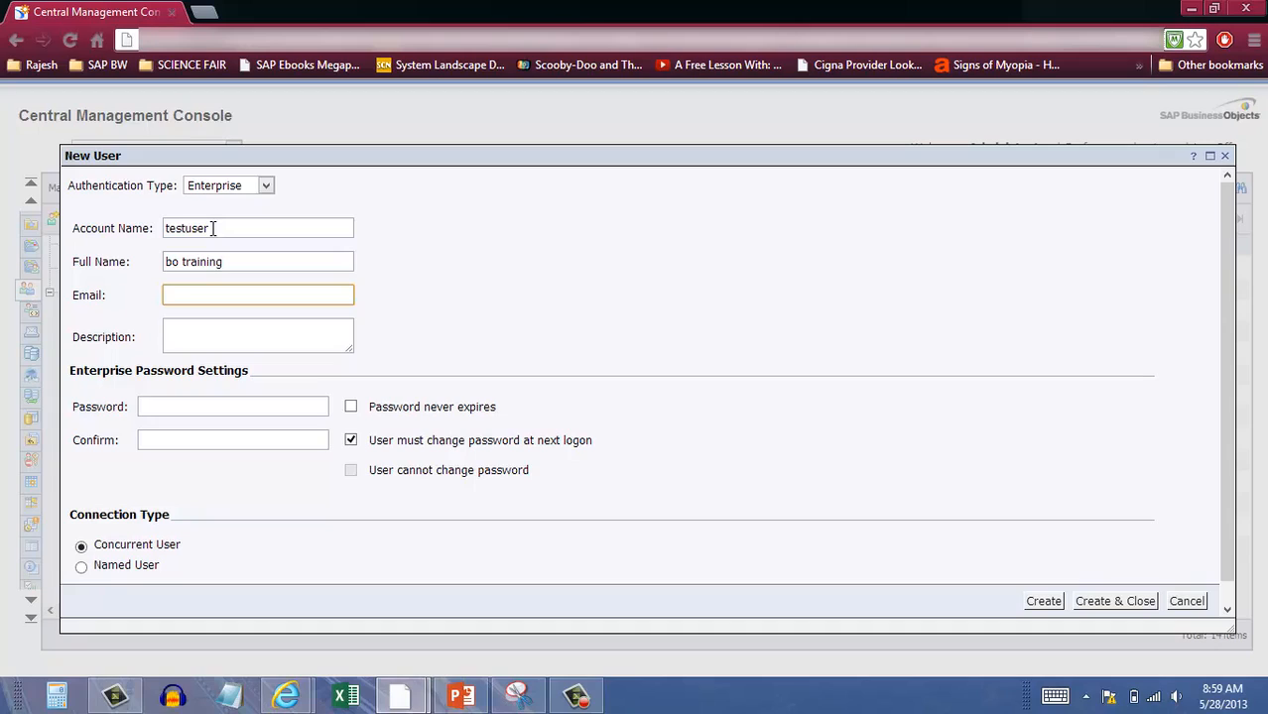
type("a@a.com")
key("Tab")
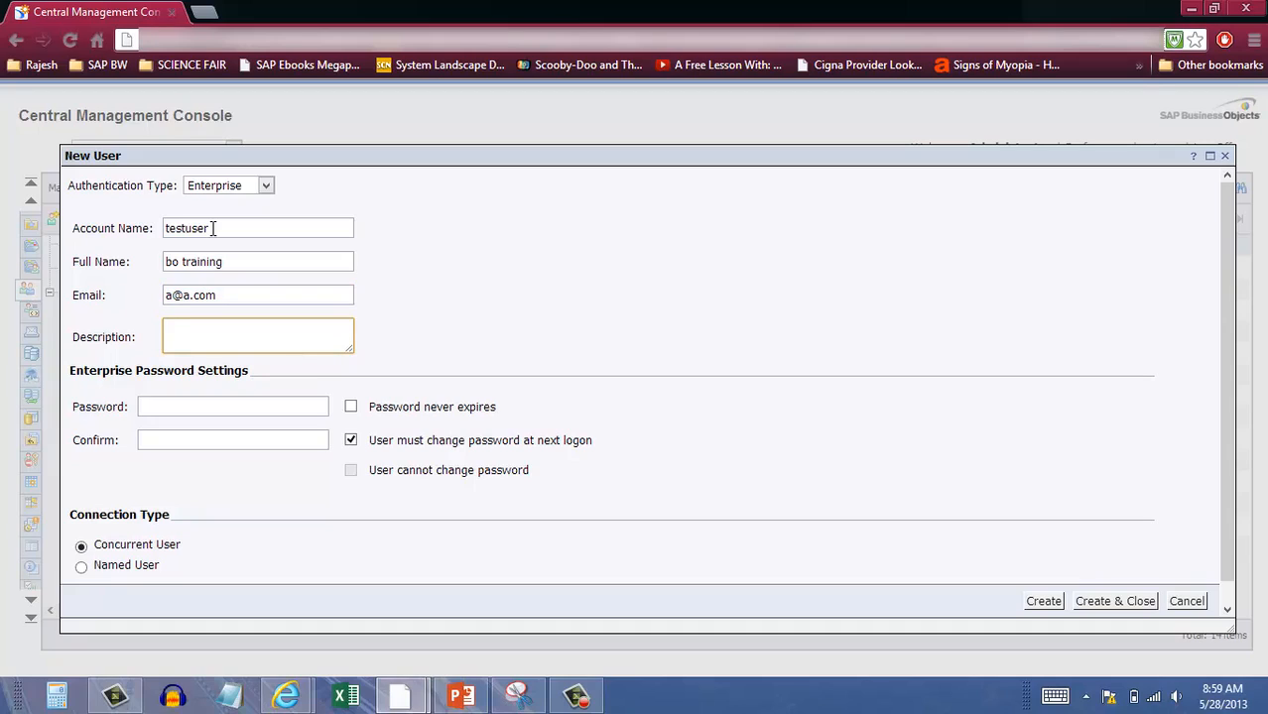
type("Testing Security")
Enter the account password in both the Password and Confirm fields.
key("Tab")
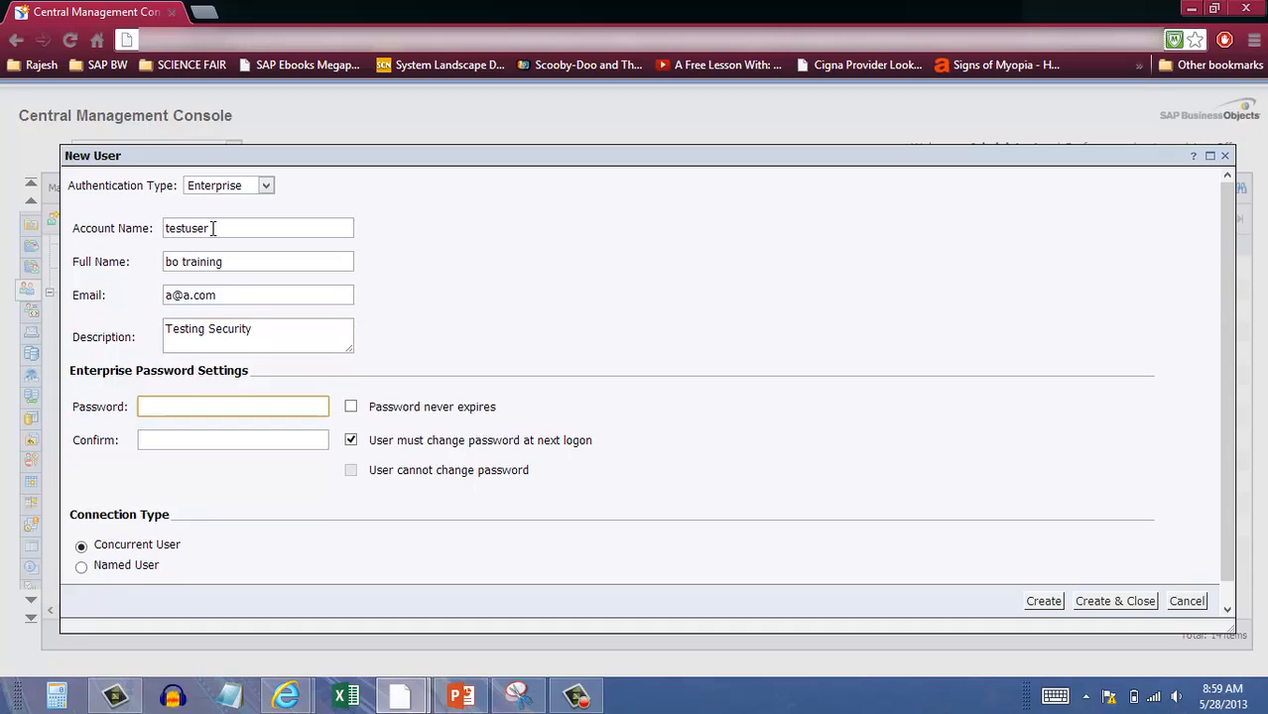
type("Welcome1")
key("Tab")
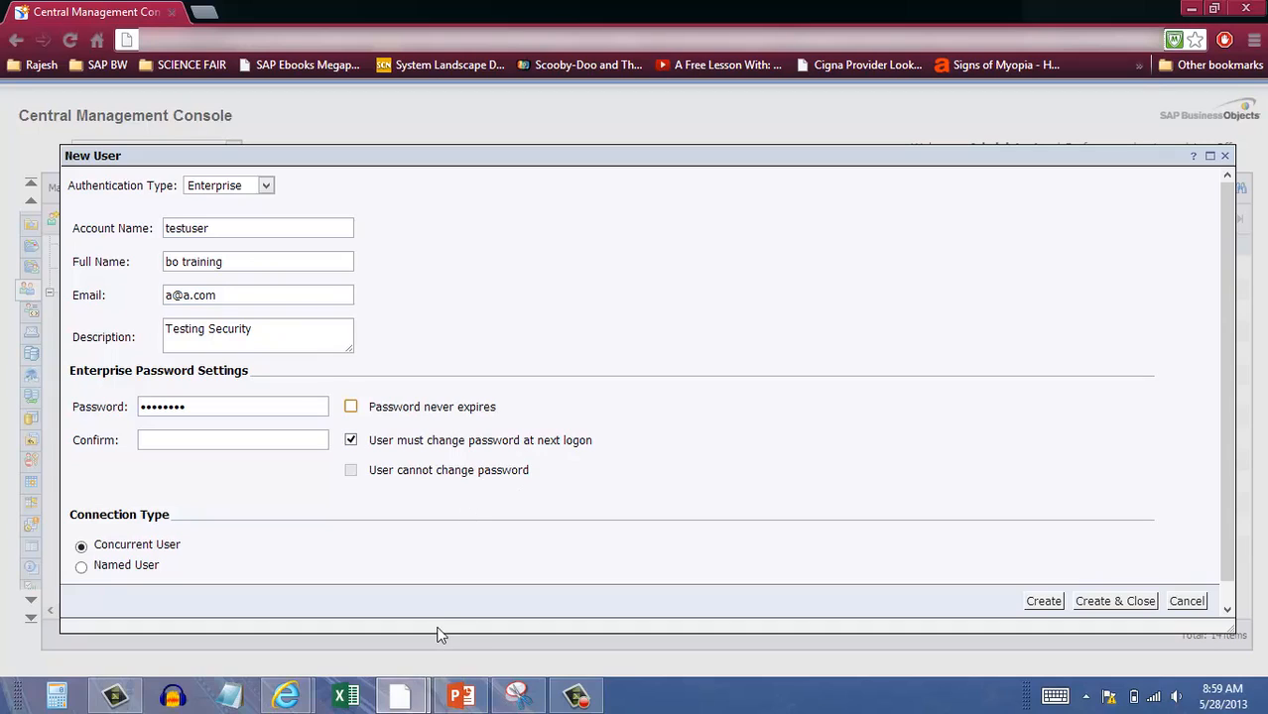
left_click(157, 437)
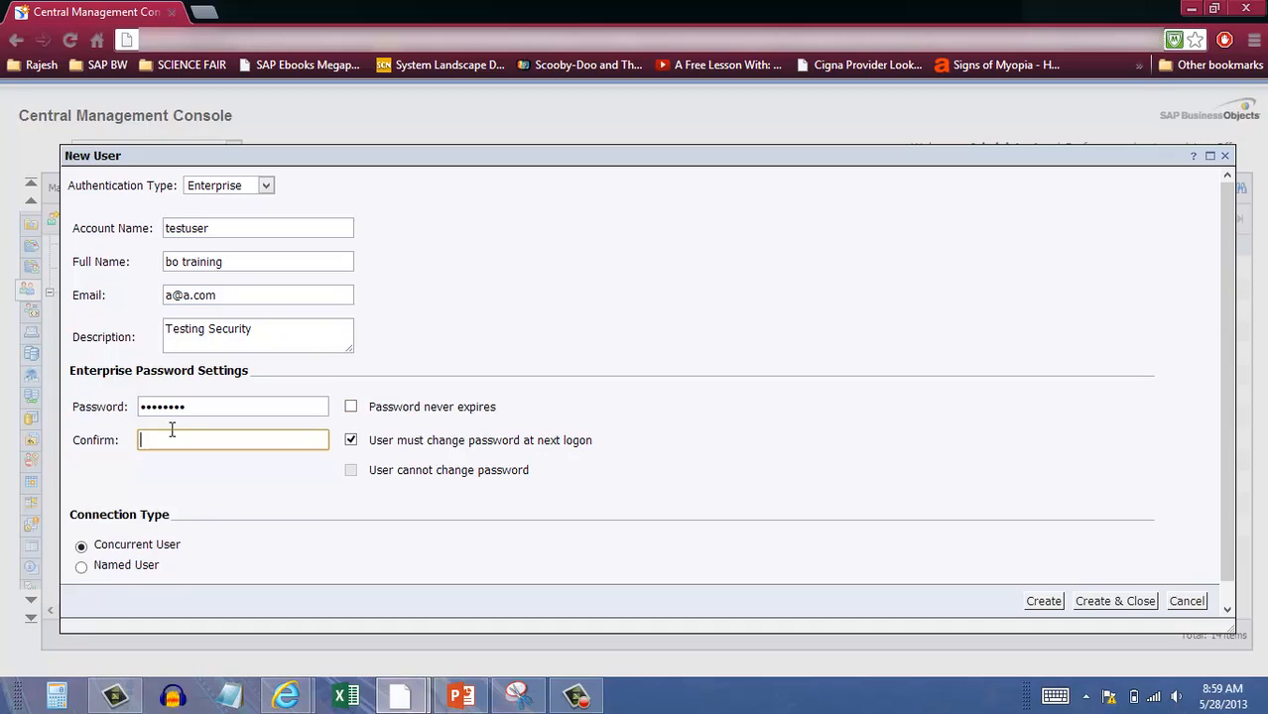
type("••••••••")
left_click_drag(195, 407, 122, 417)
type("••••")
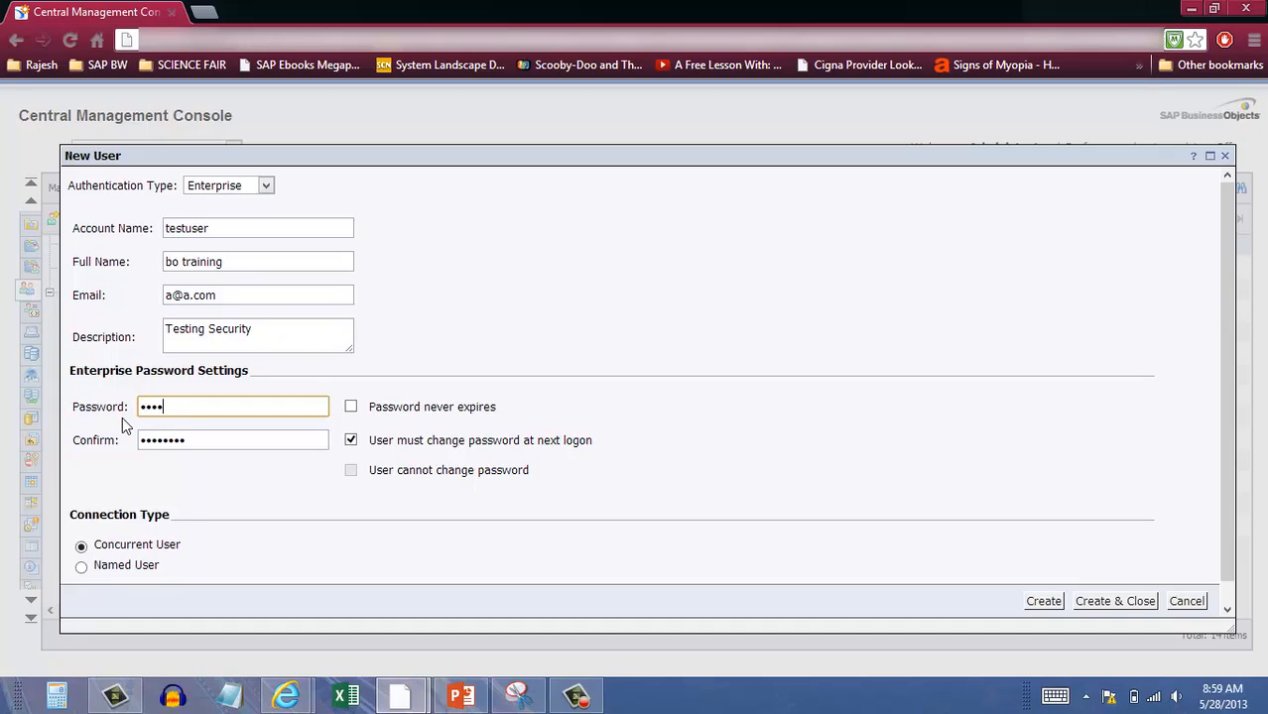
type("••••")
Create the user, then select the testuser row in the User List.
left_click(1086, 603)
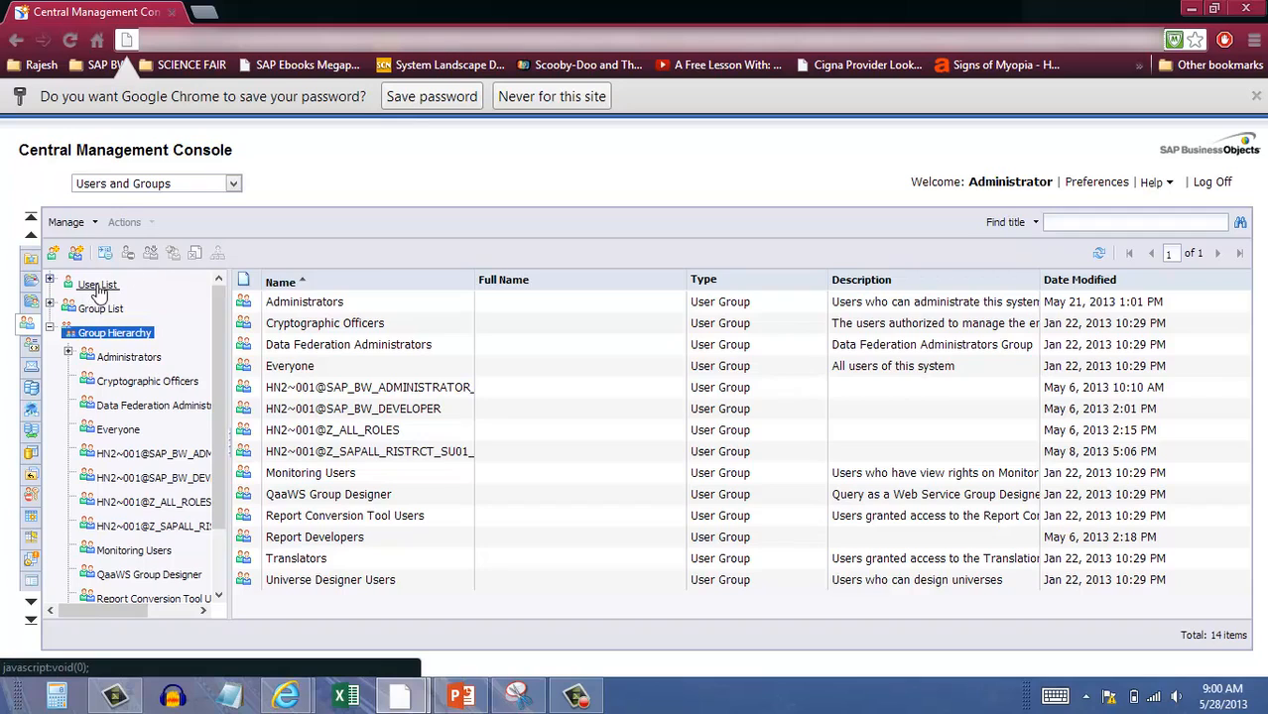
left_click(98, 286)
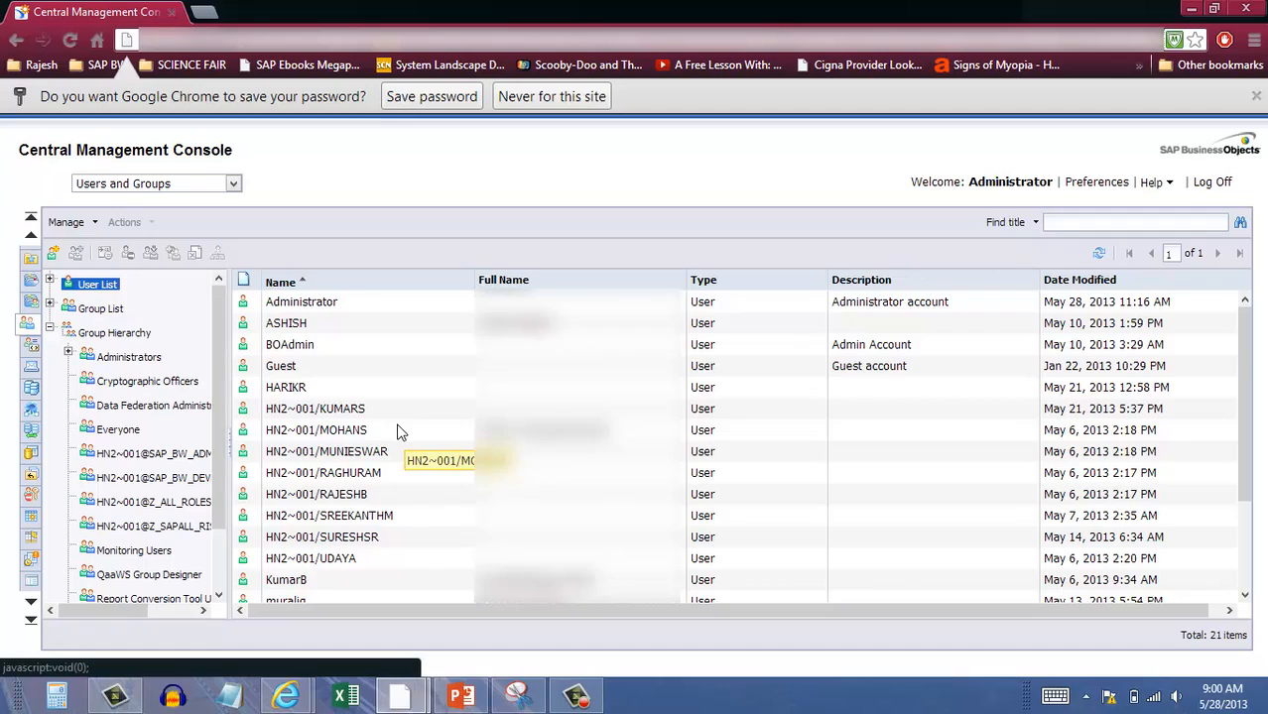
scroll(400, 433, "down", 3)
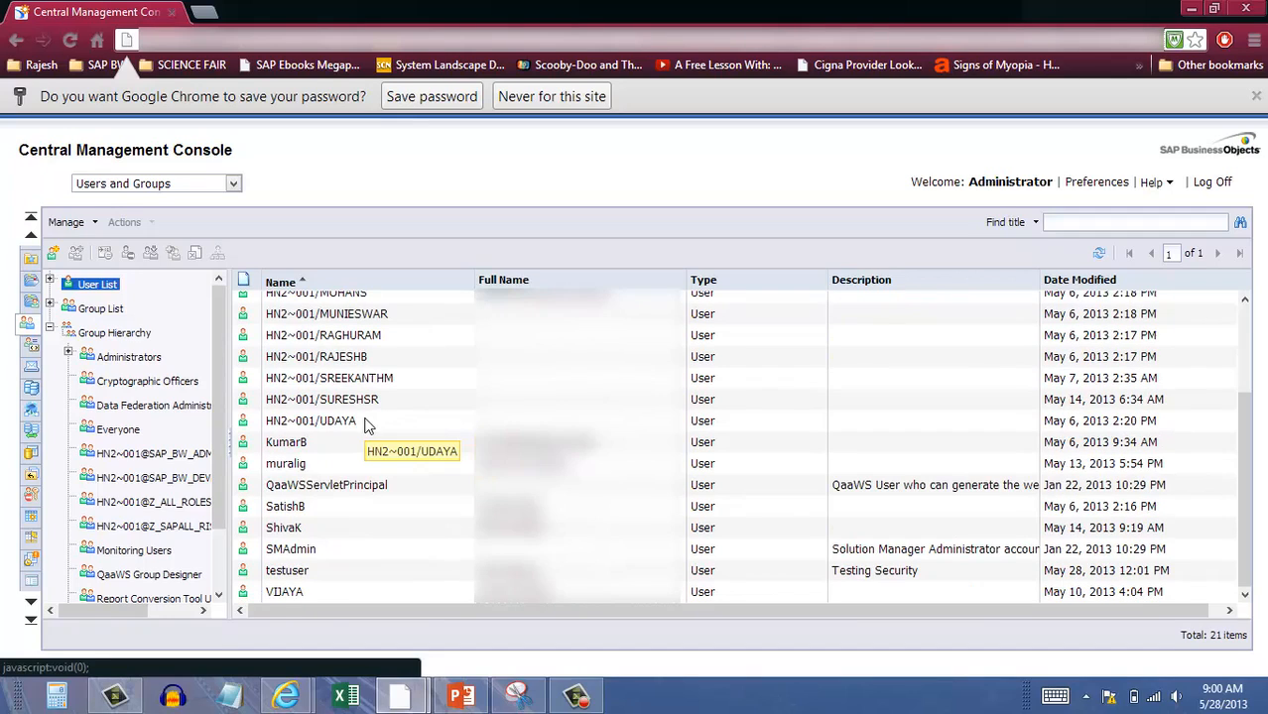
left_click(287, 575)
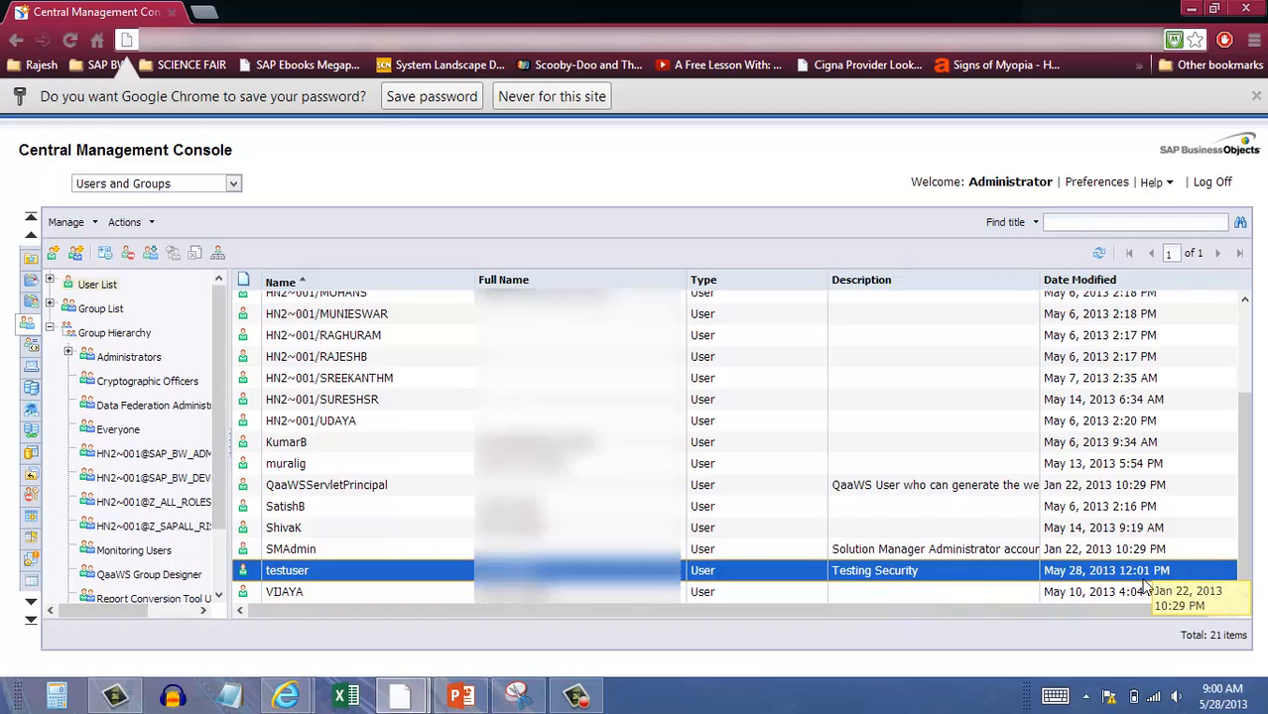
scroll(934, 585, "up", 3)
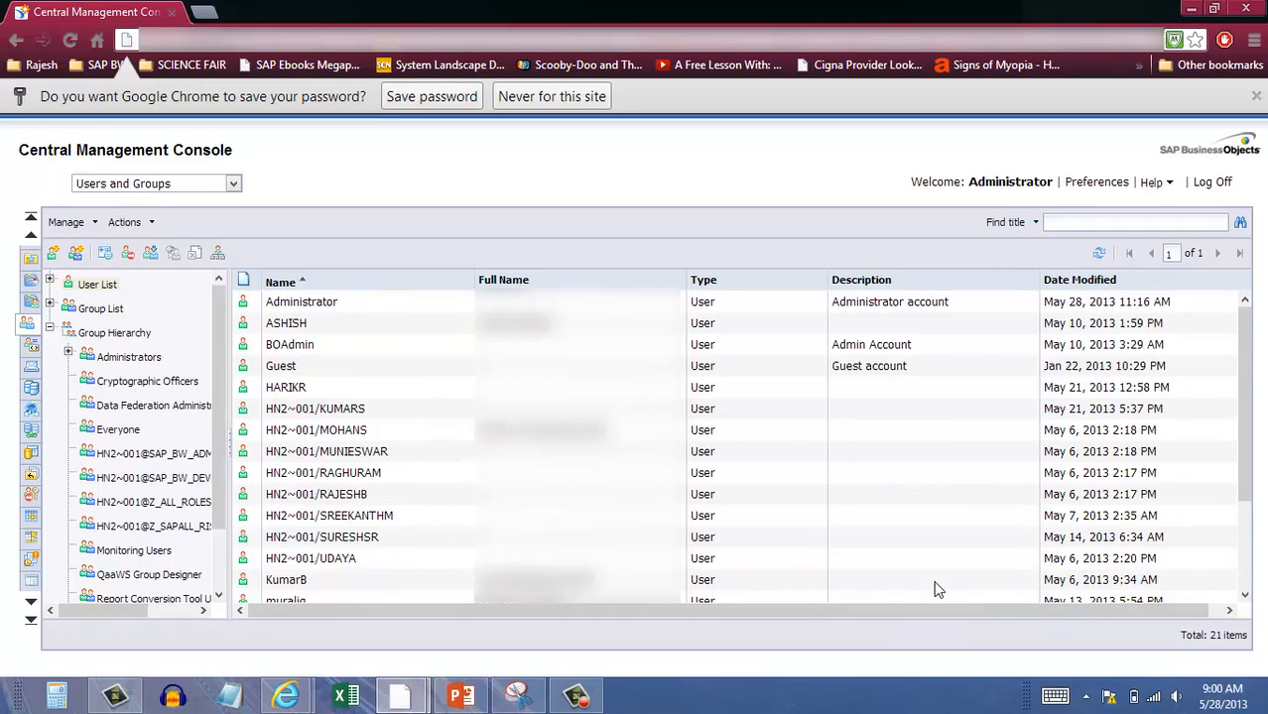
scroll(935, 585, "down", 3)
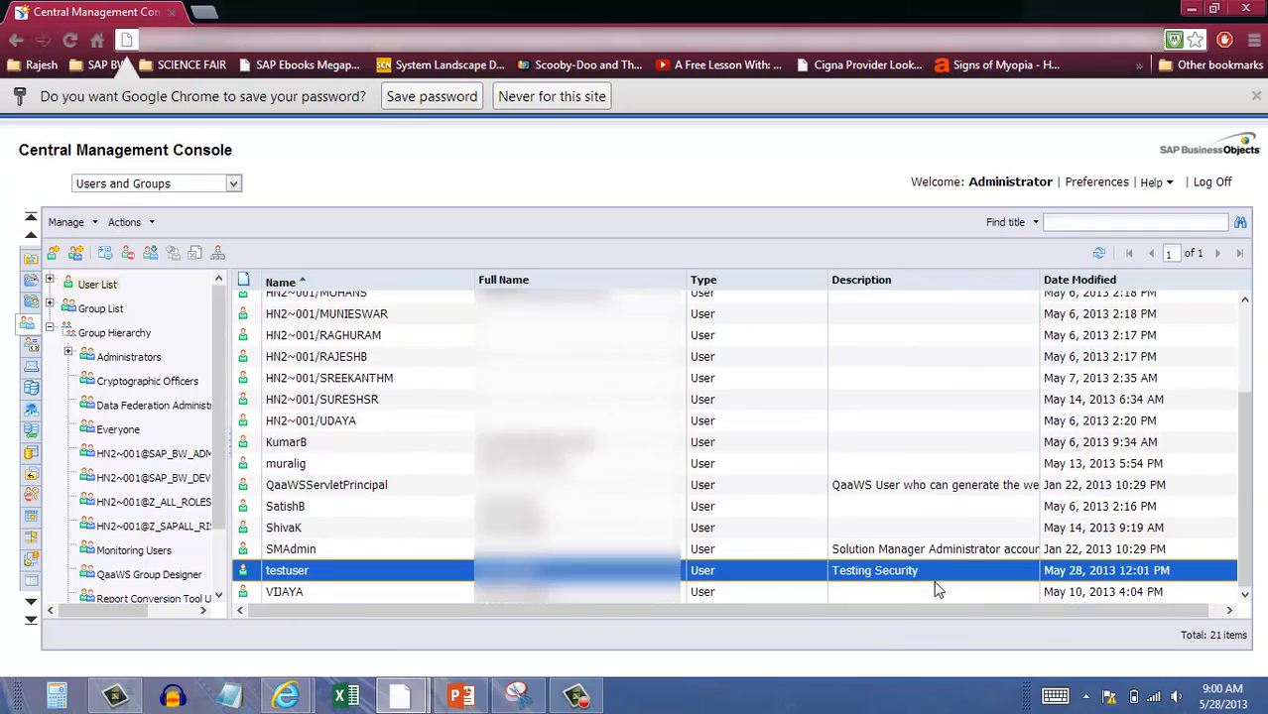
Open testuser's properties and go to its User Security page.
right_click(286, 575)
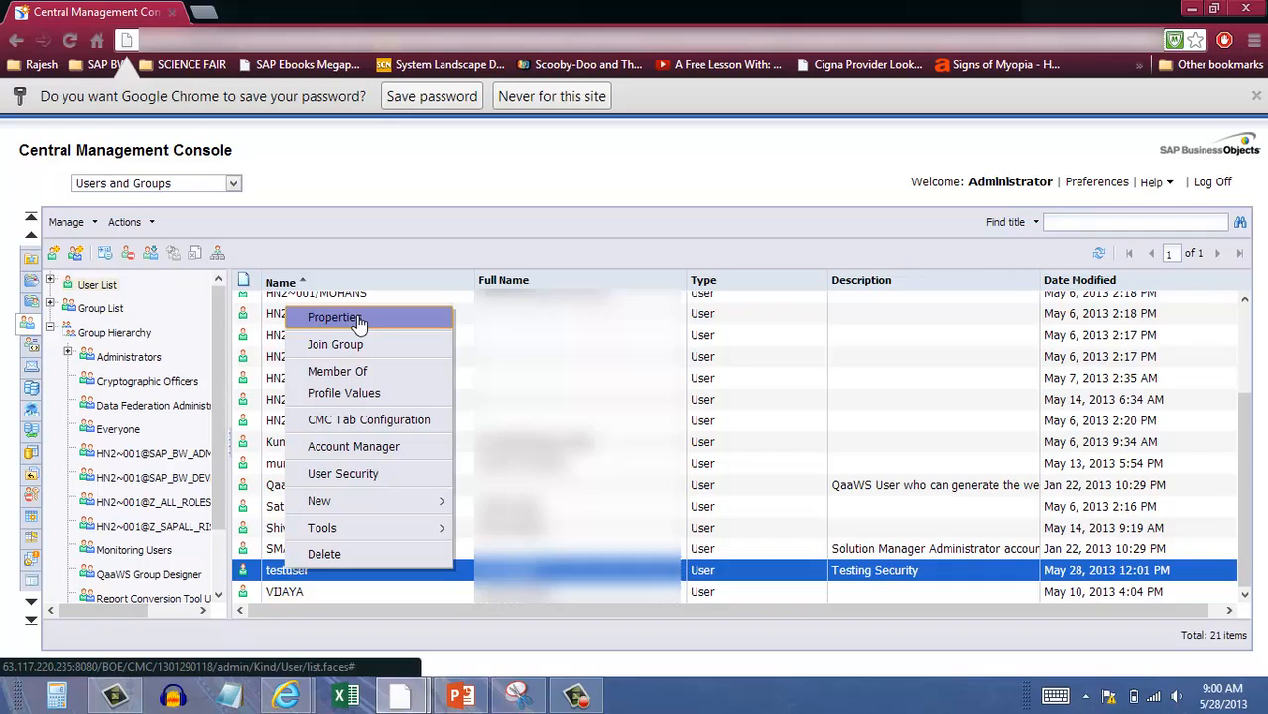
left_click(359, 324)
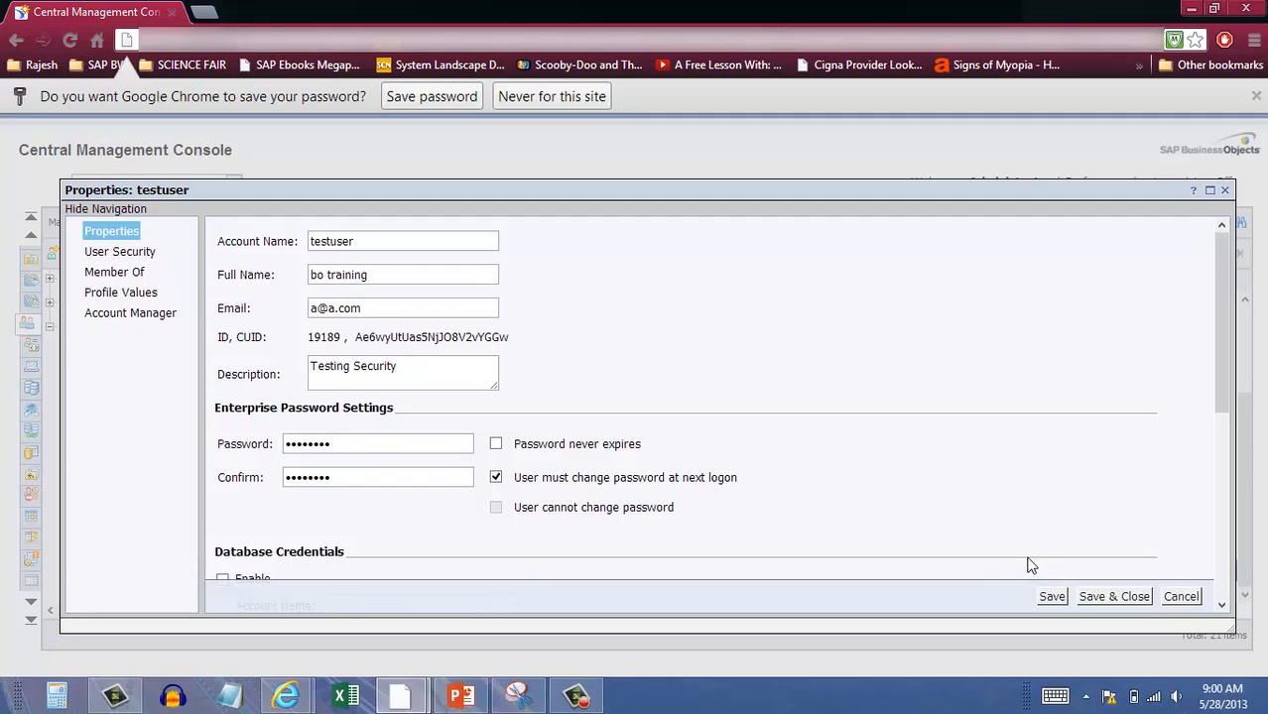
left_click(113, 256)
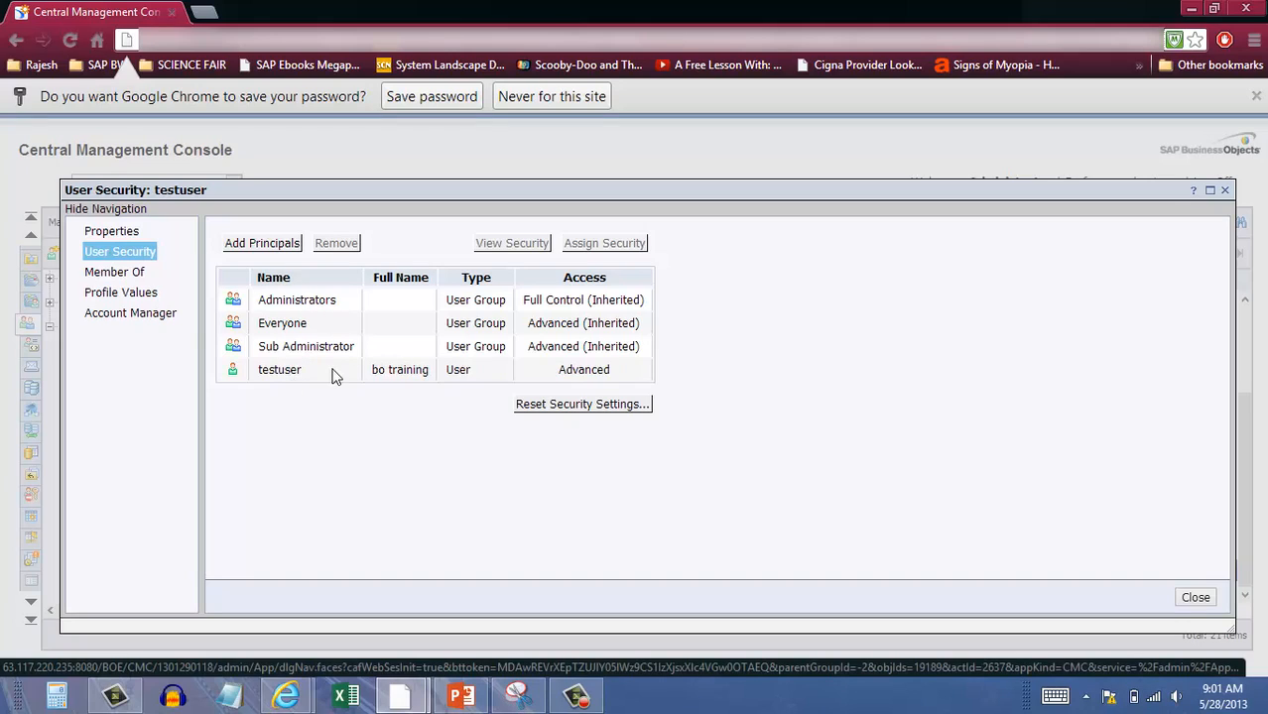
Add BOAdmin as a principal on testuser and proceed to assign its security.
left_click(267, 249)
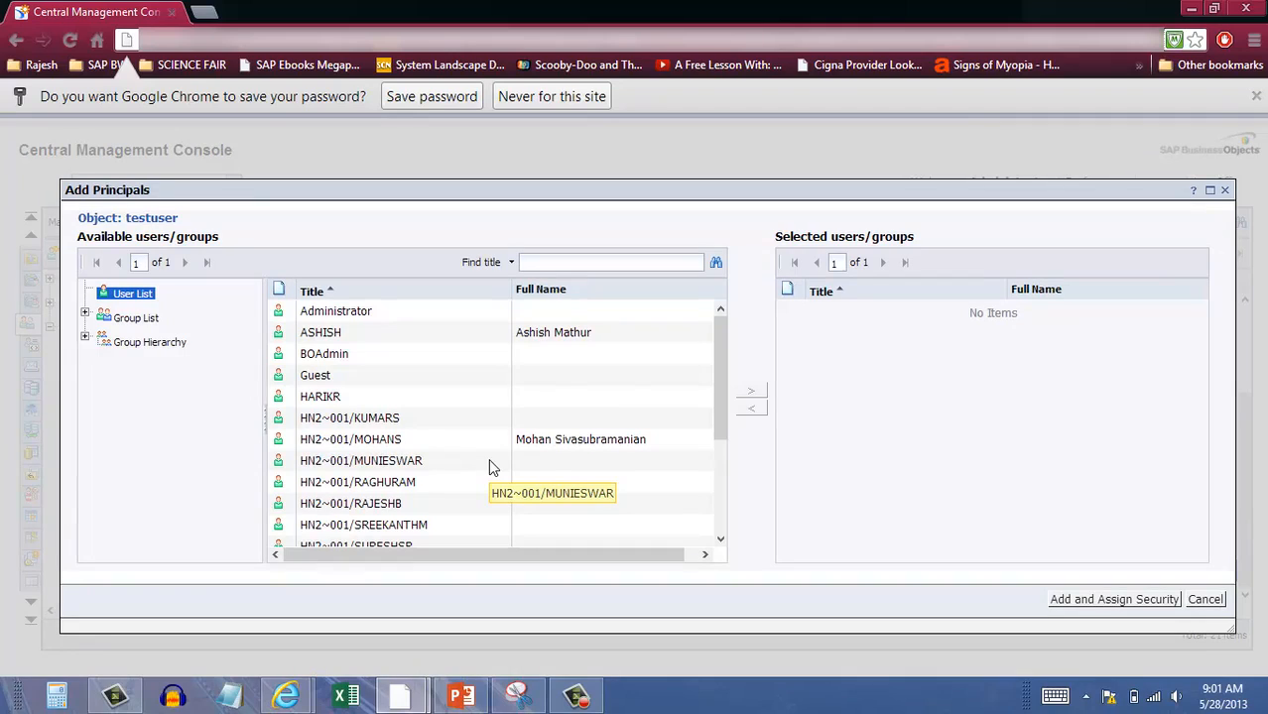
left_click(334, 355)
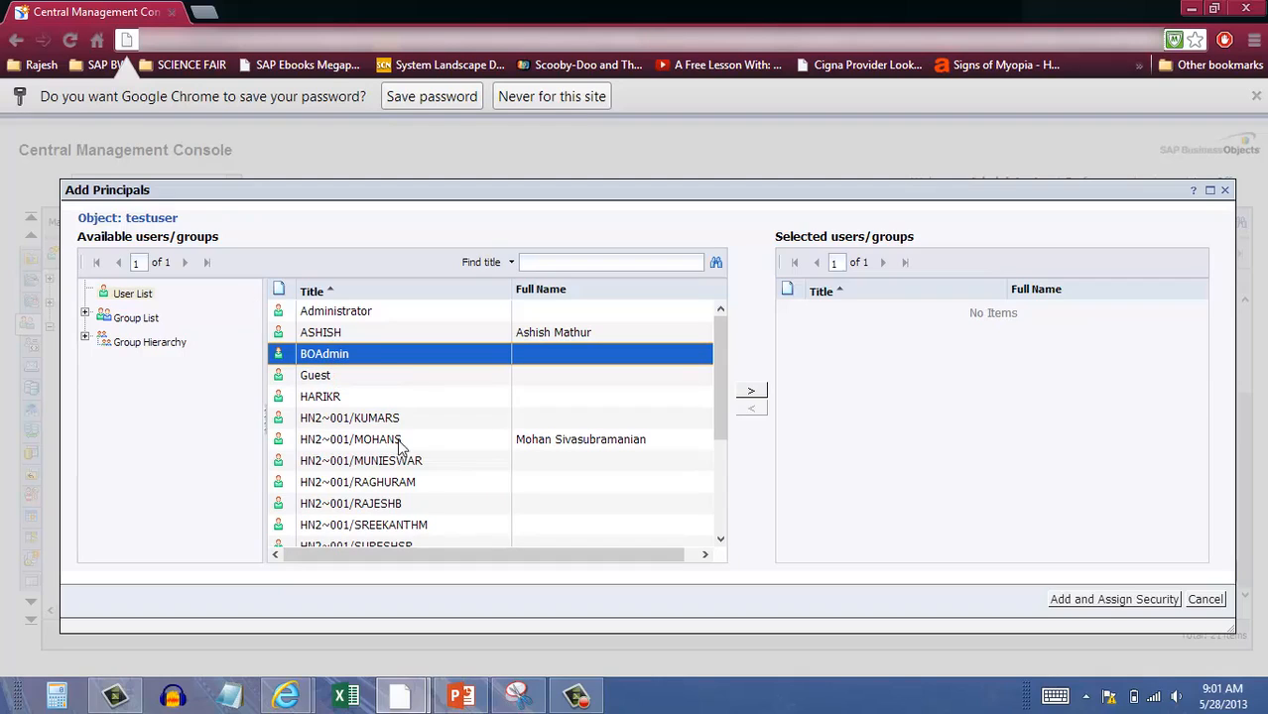
left_click(751, 391)
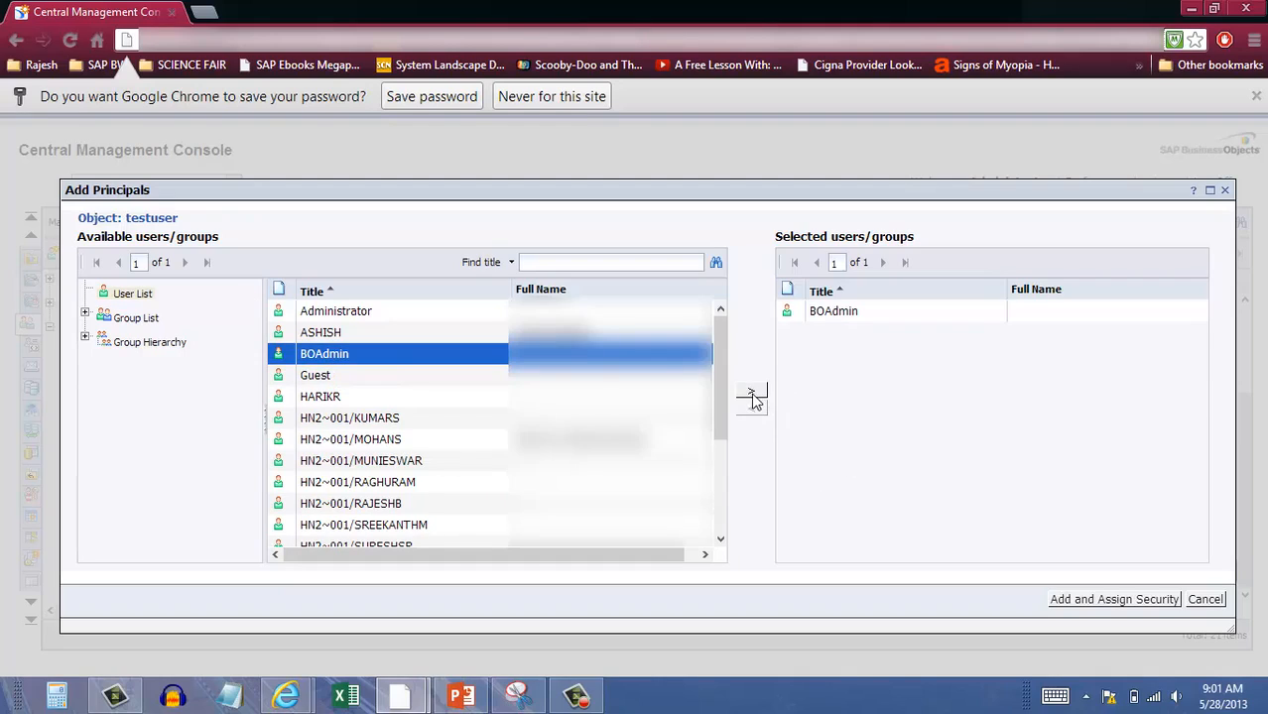
left_click(1113, 600)
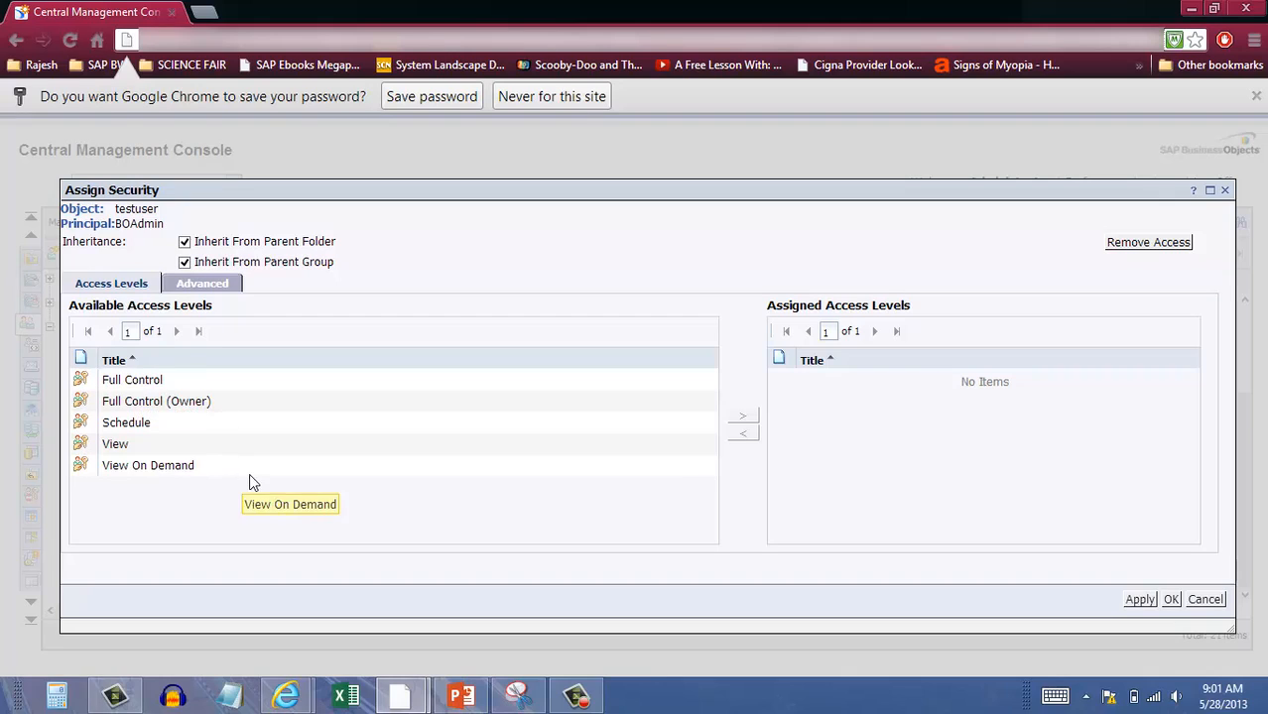
Assign Full Control, Full Control (Owner), Schedule, View and View On Demand to BOAdmin.
left_click(131, 382)
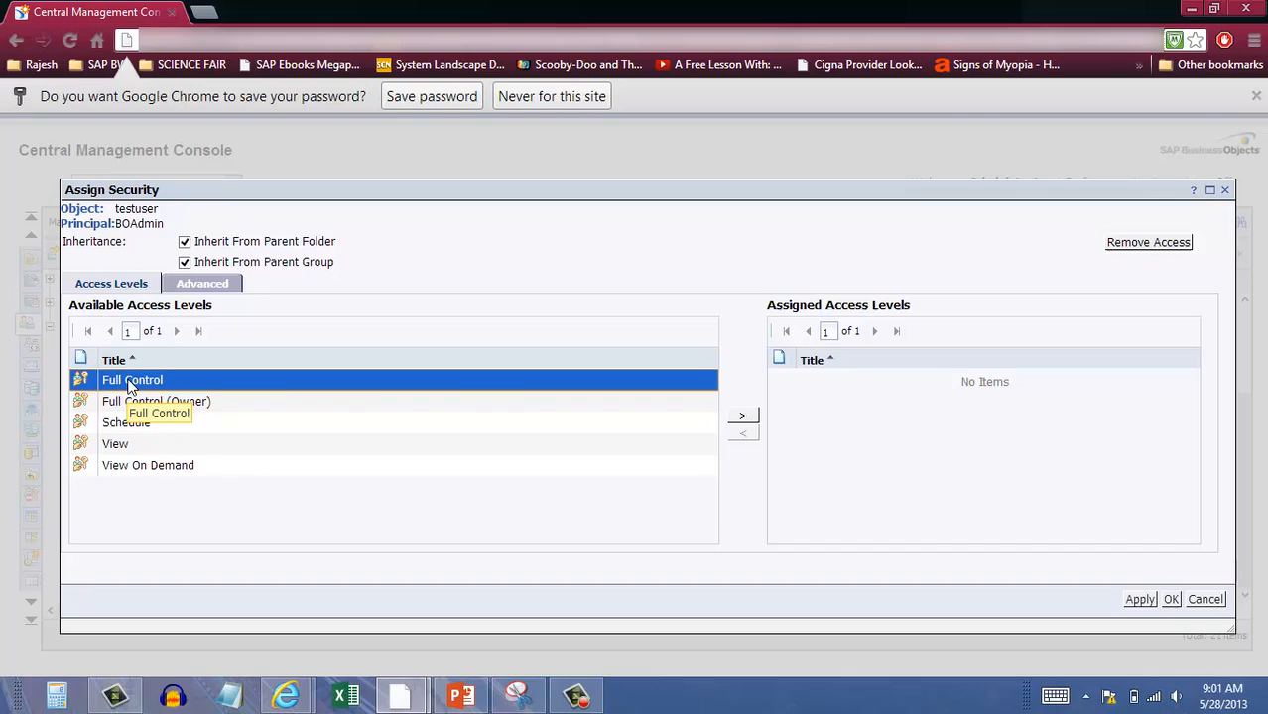
left_click(138, 405)
left_click(129, 427)
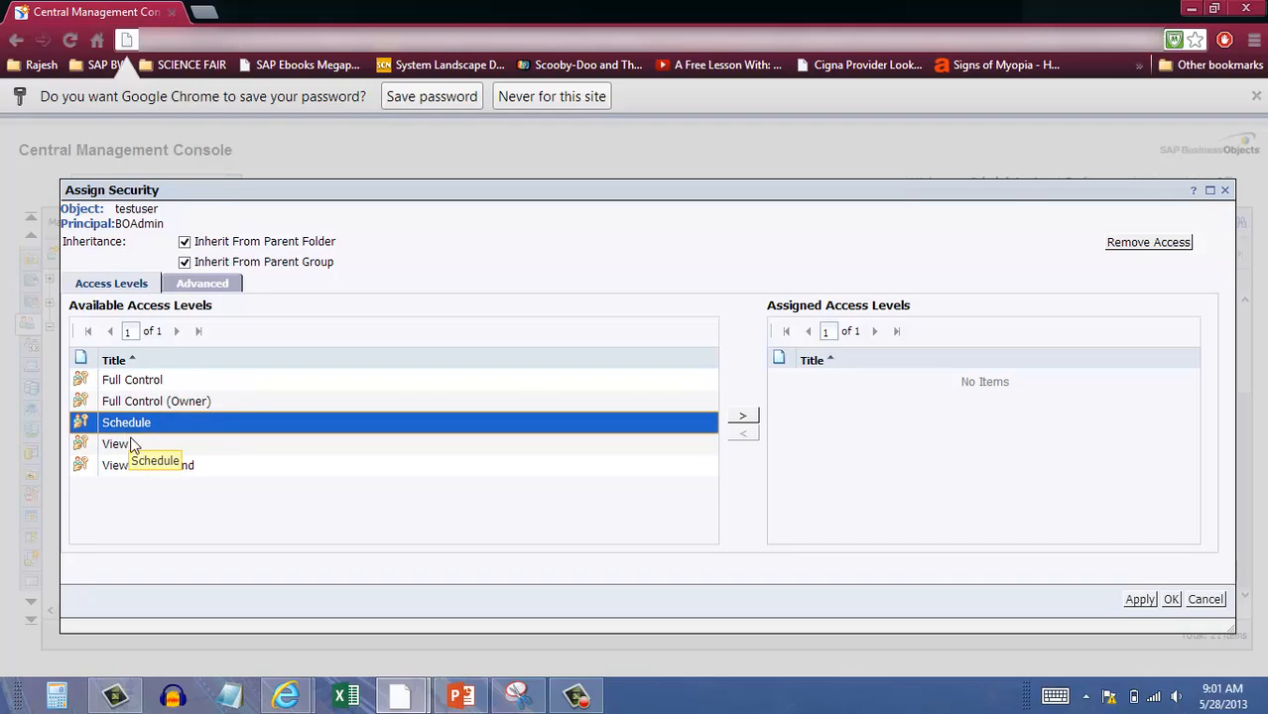
left_click(119, 447)
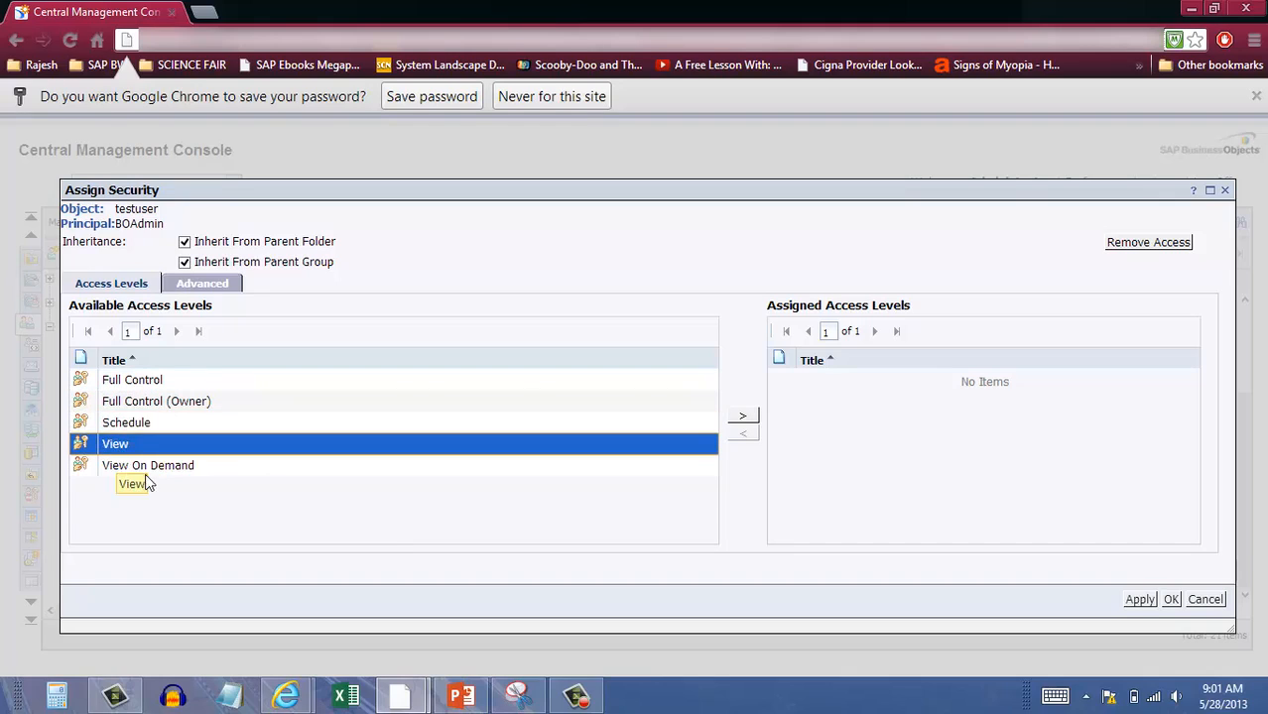
left_click(161, 465)
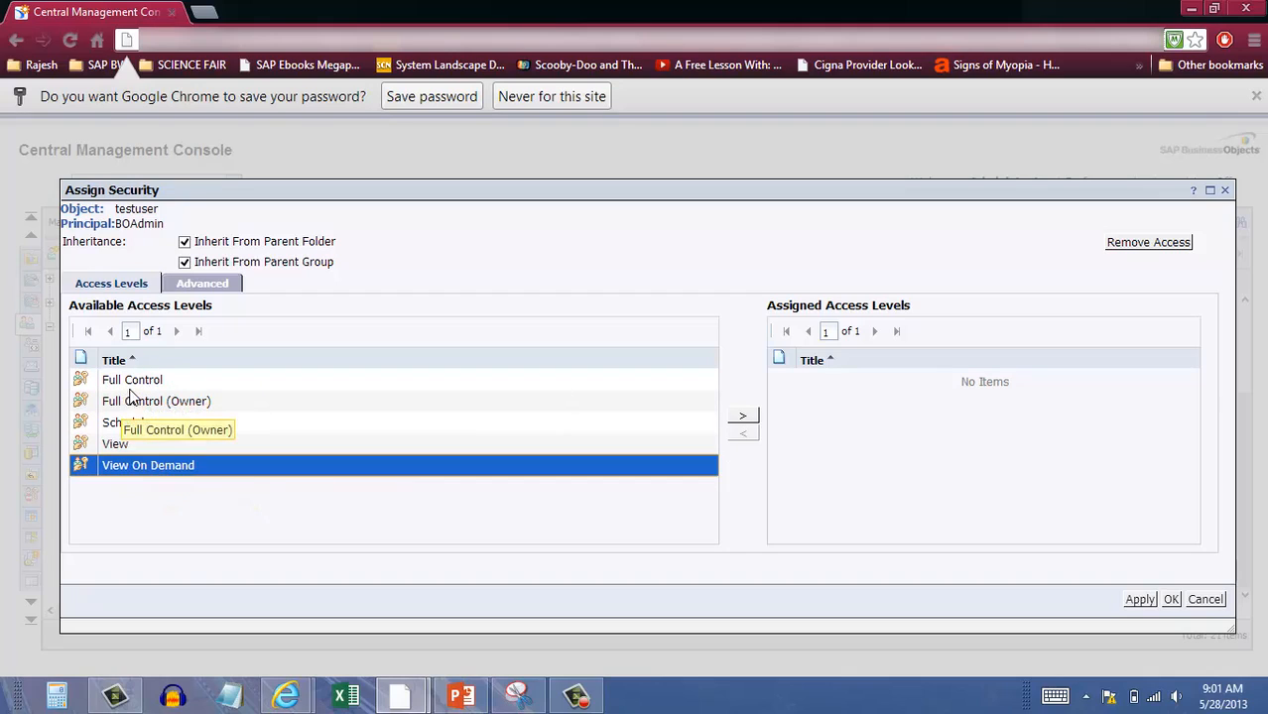
key("ctrl+a")
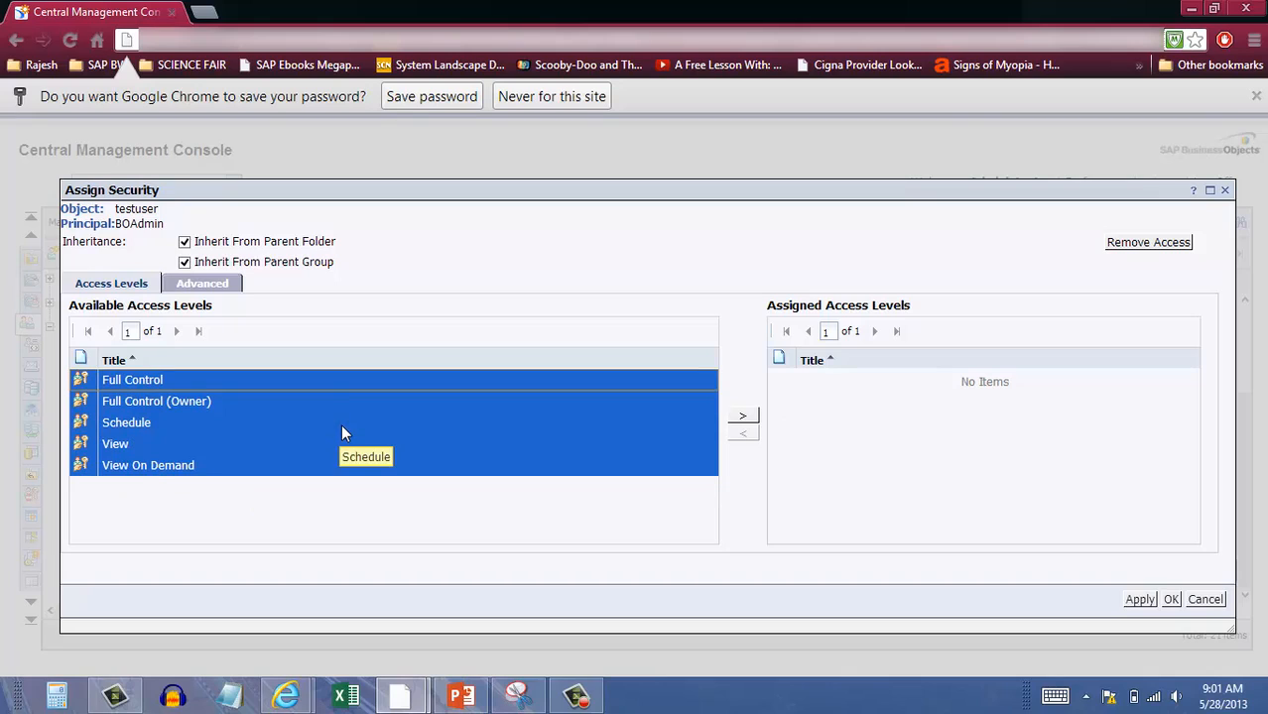
left_click(749, 417)
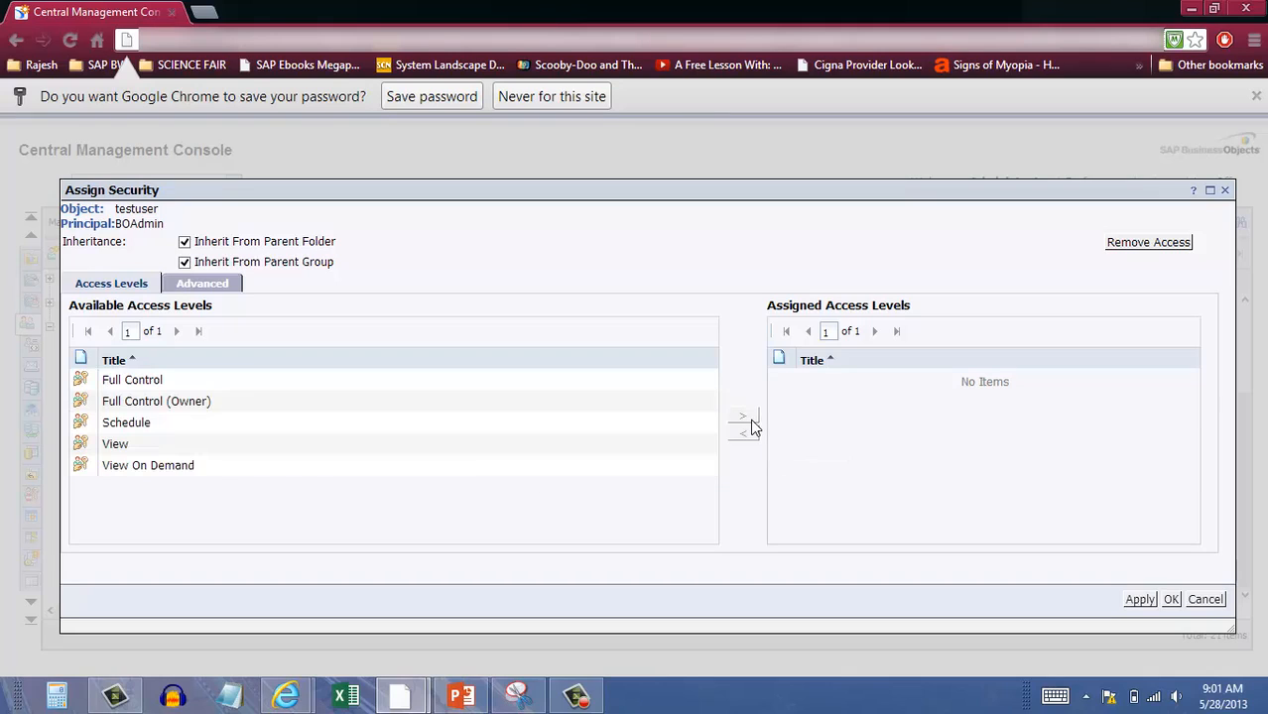
Apply the access levels and open Add/Remove Rights on the Advanced tab.
left_click(1141, 601)
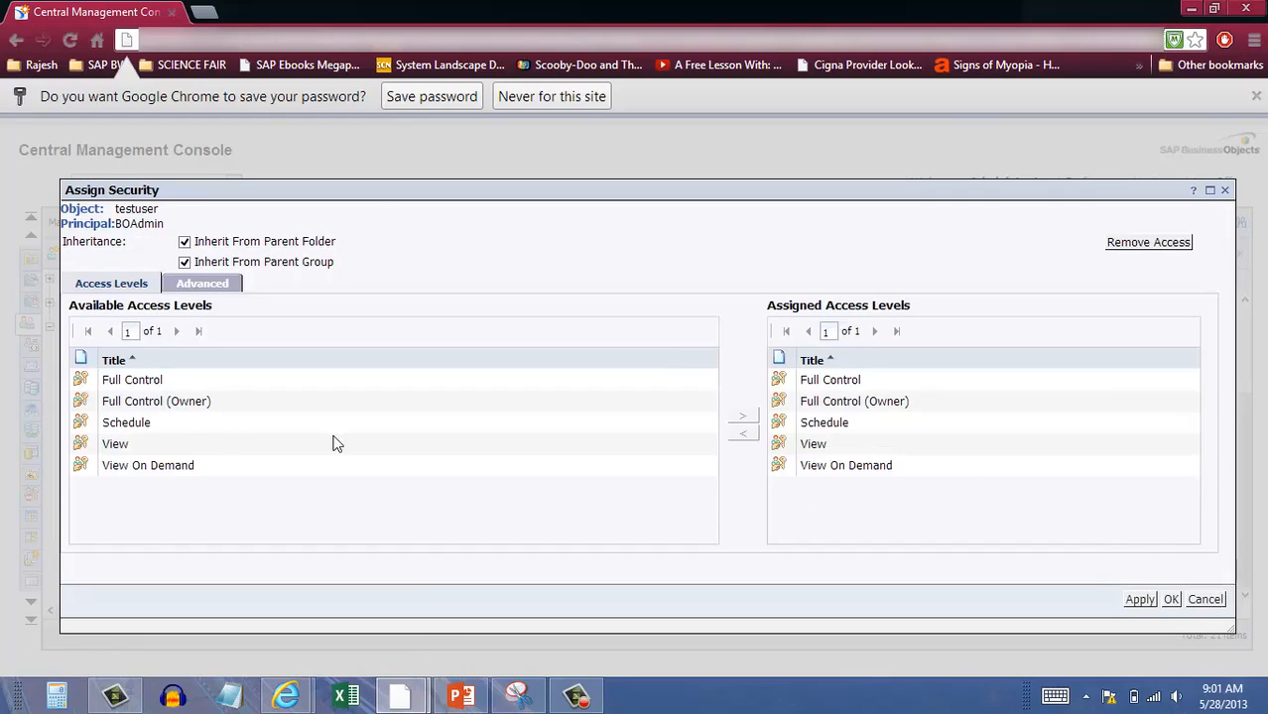
left_click(201, 285)
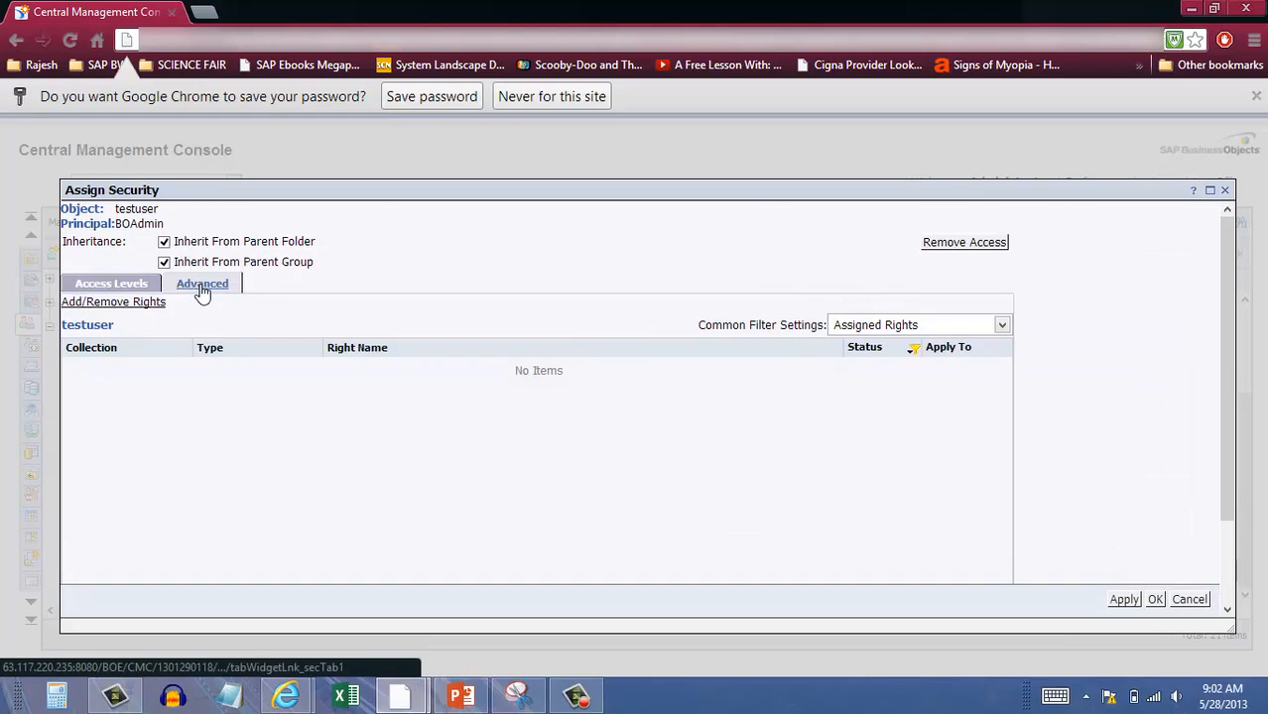
left_click(105, 302)
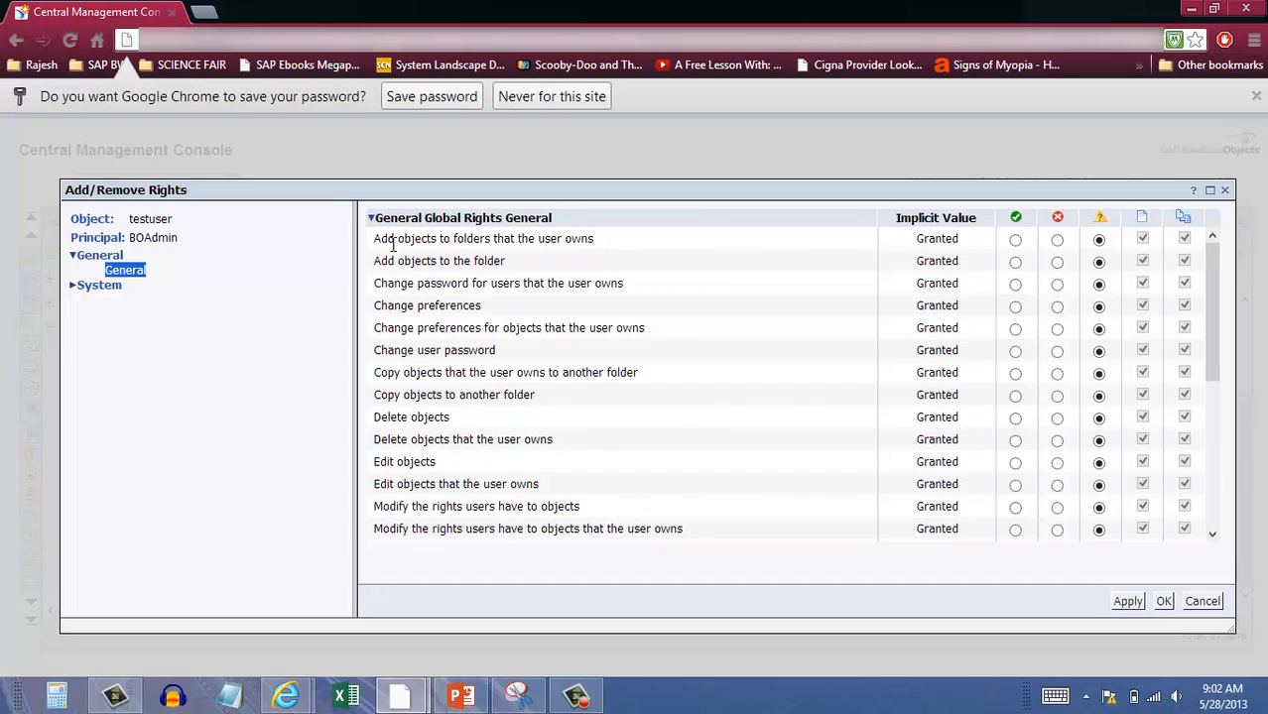
Grant the add-objects, change-password and change-preferences General rights to BOAdmin.
left_click(1015, 263)
left_click(1058, 286)
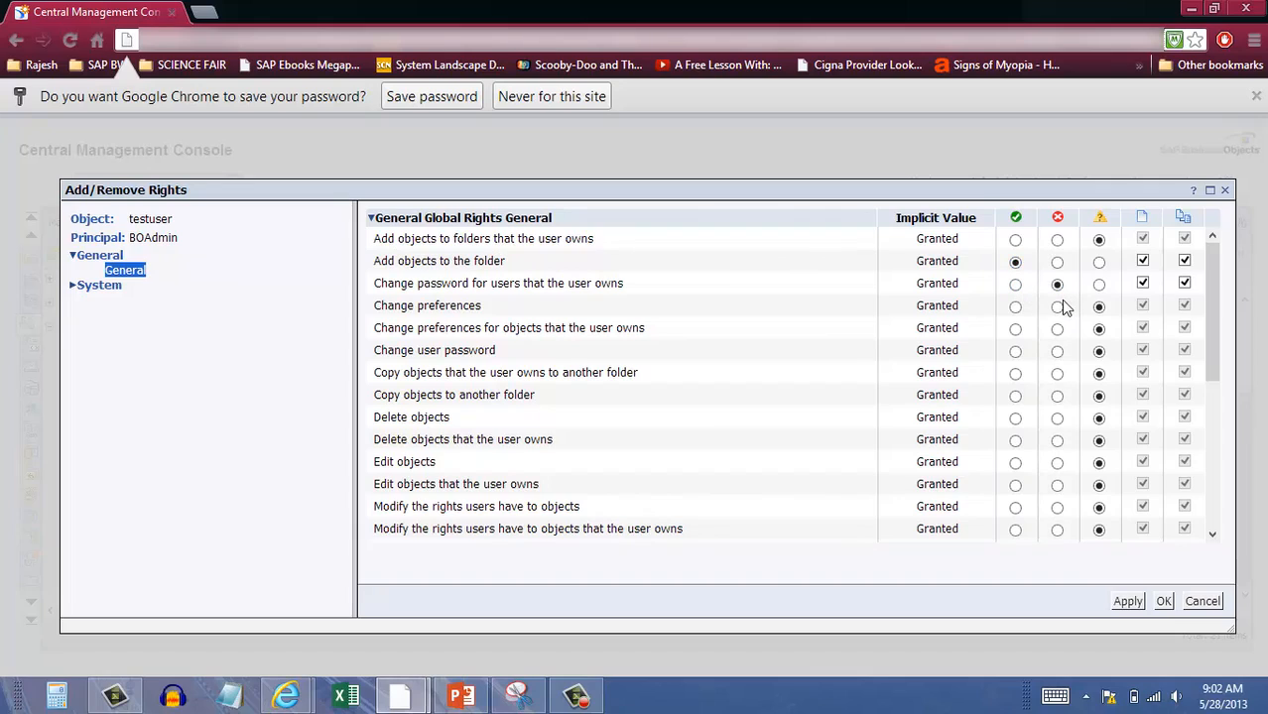
left_click(1014, 239)
left_click(1014, 285)
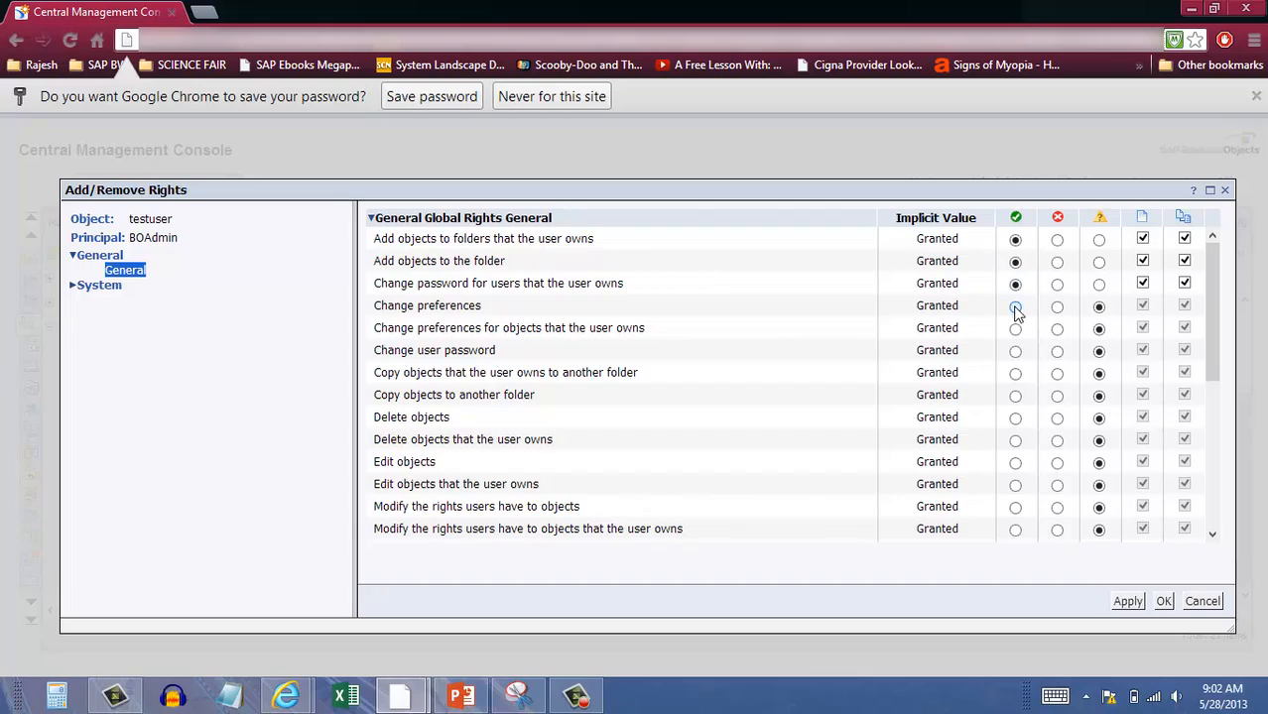
left_click(1014, 307)
left_click(1015, 328)
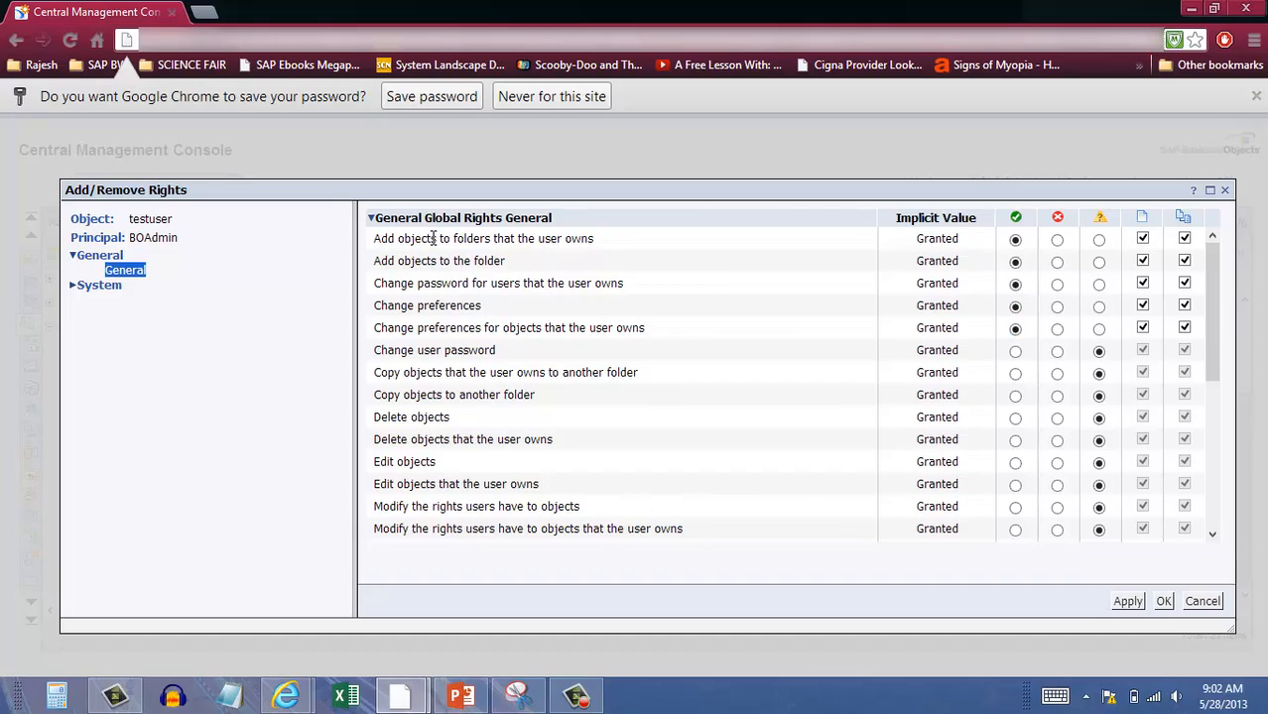
left_click_drag(429, 238, 622, 244)
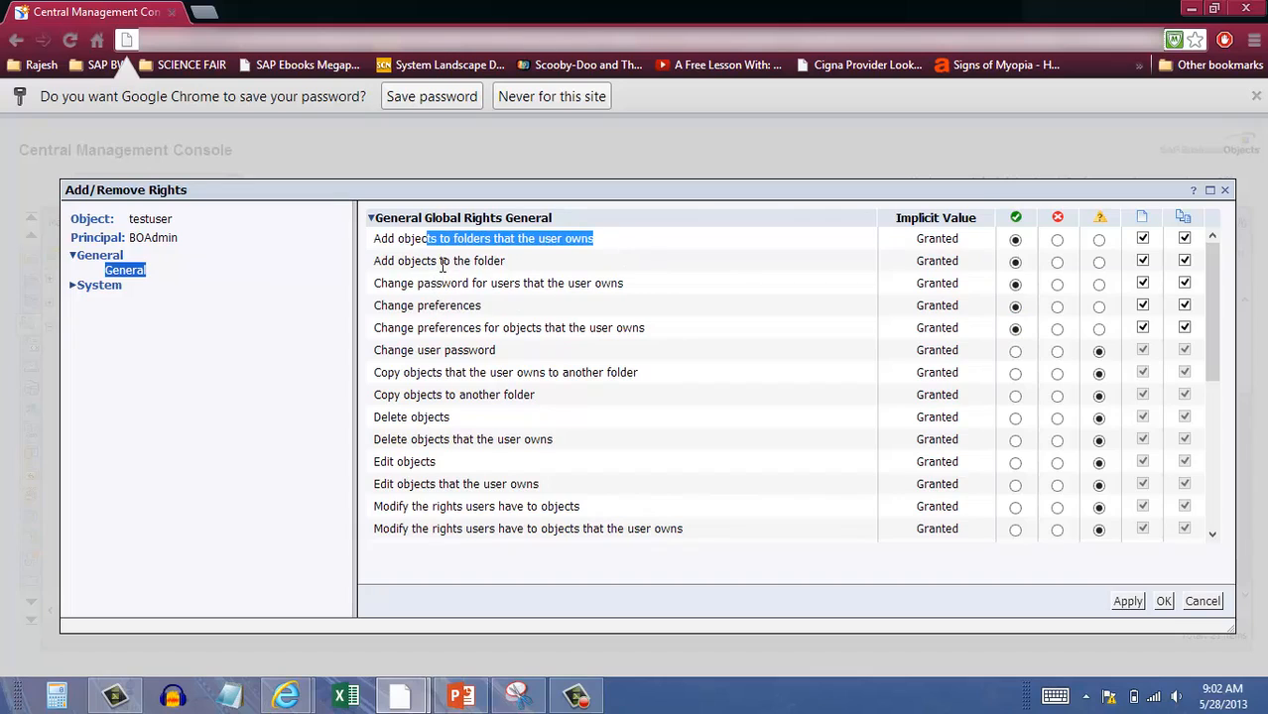
left_click_drag(442, 264, 503, 290)
left_click(501, 290)
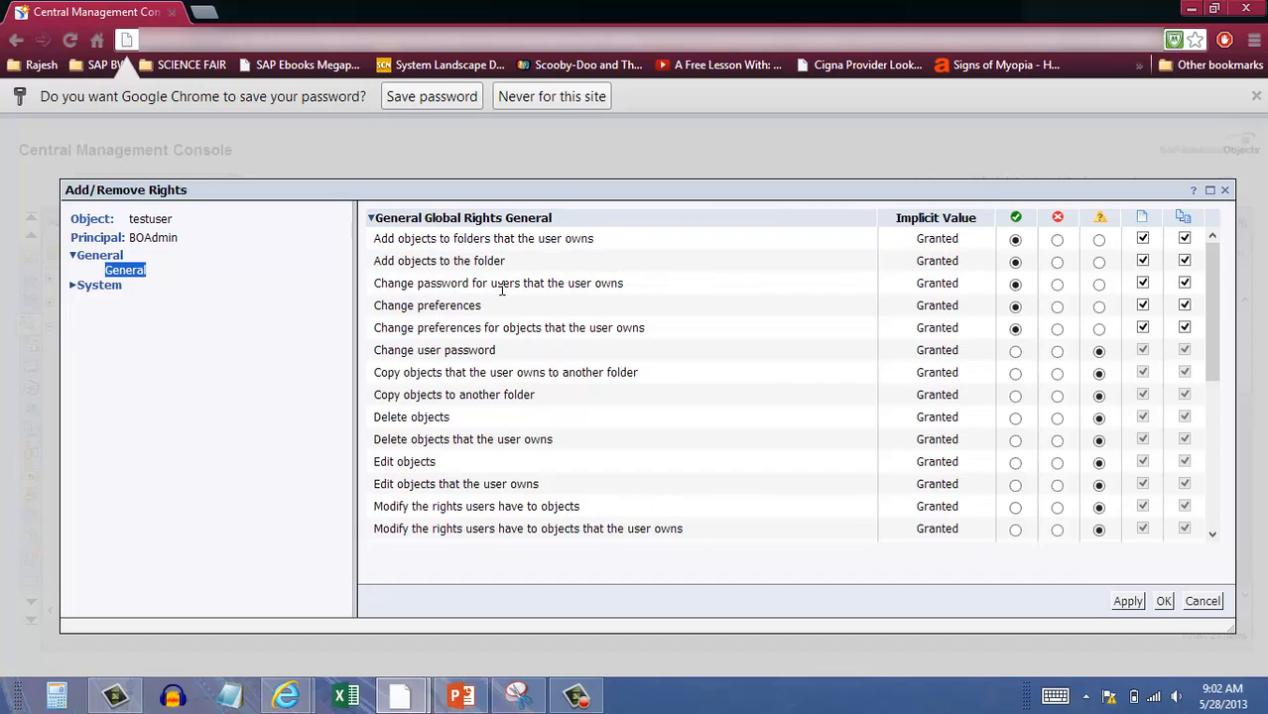
left_click_drag(376, 284, 608, 285)
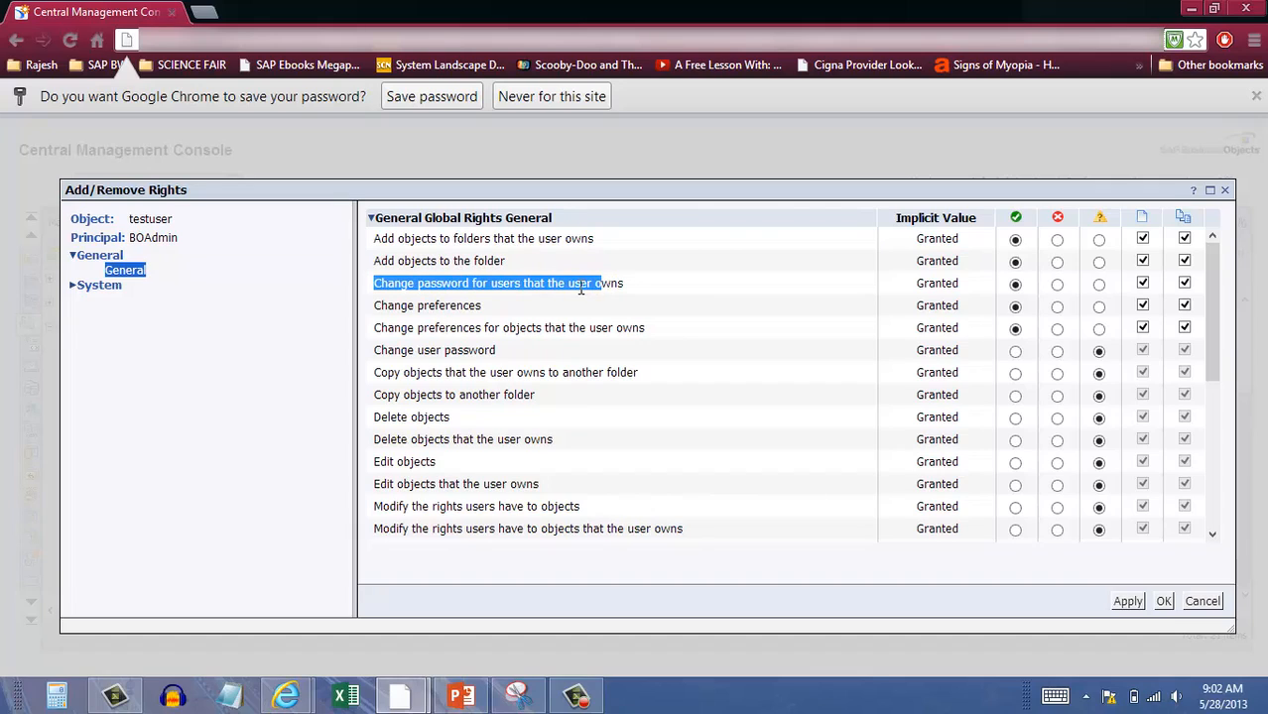
Grant the user-password, copy, delete, edit and modify-rights General rights, then apply.
left_click(1016, 352)
left_click(1016, 374)
left_click(1015, 395)
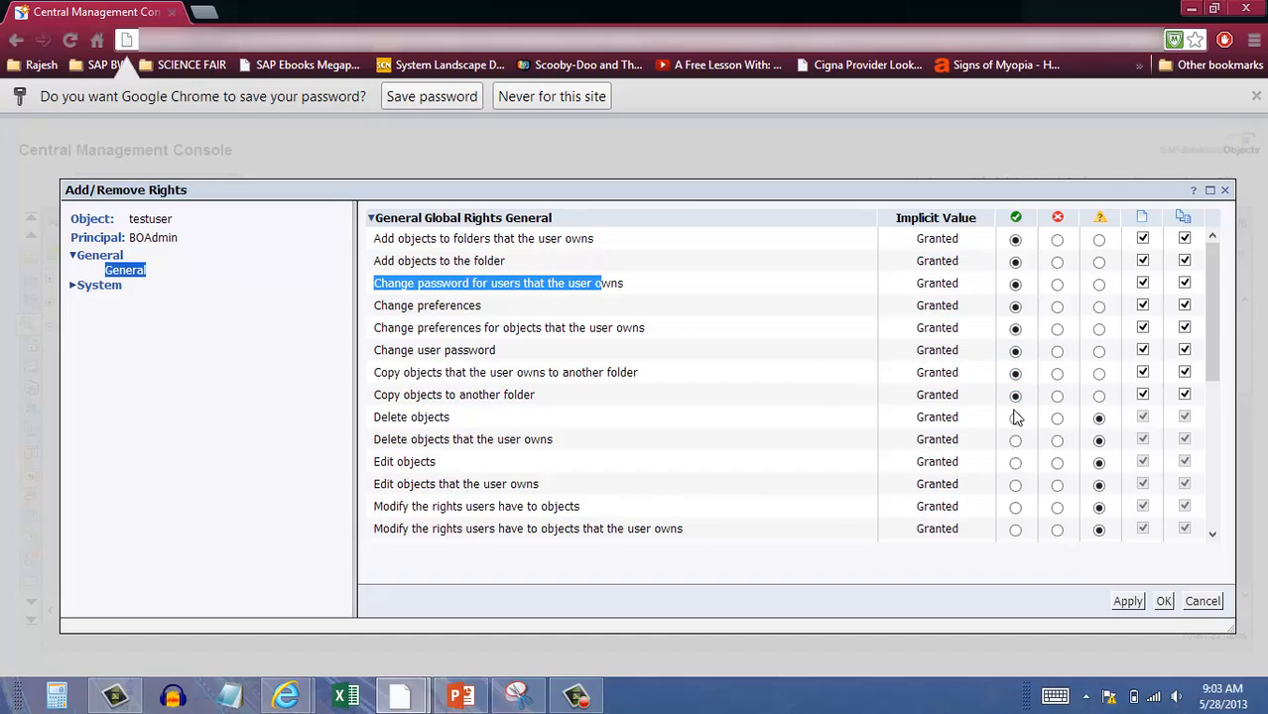
left_click(1016, 418)
left_click(1016, 440)
left_click(1015, 463)
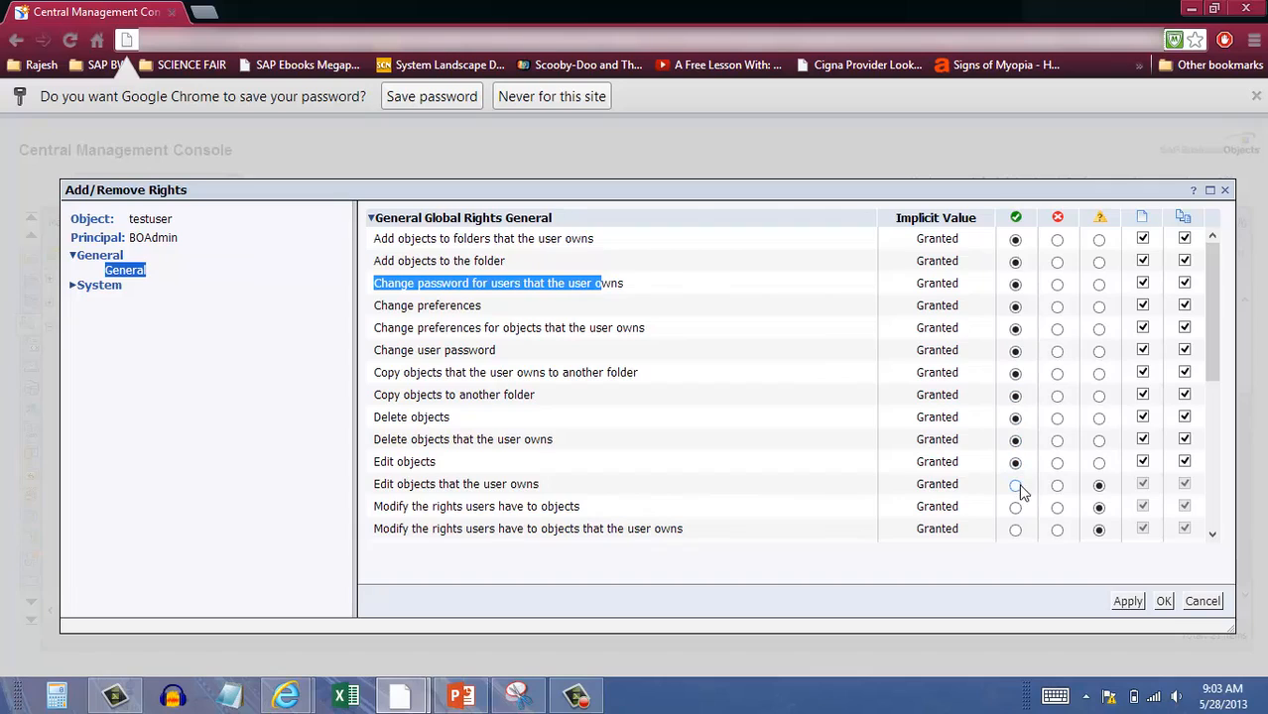
left_click(1015, 485)
left_click(1016, 507)
left_click(1017, 543)
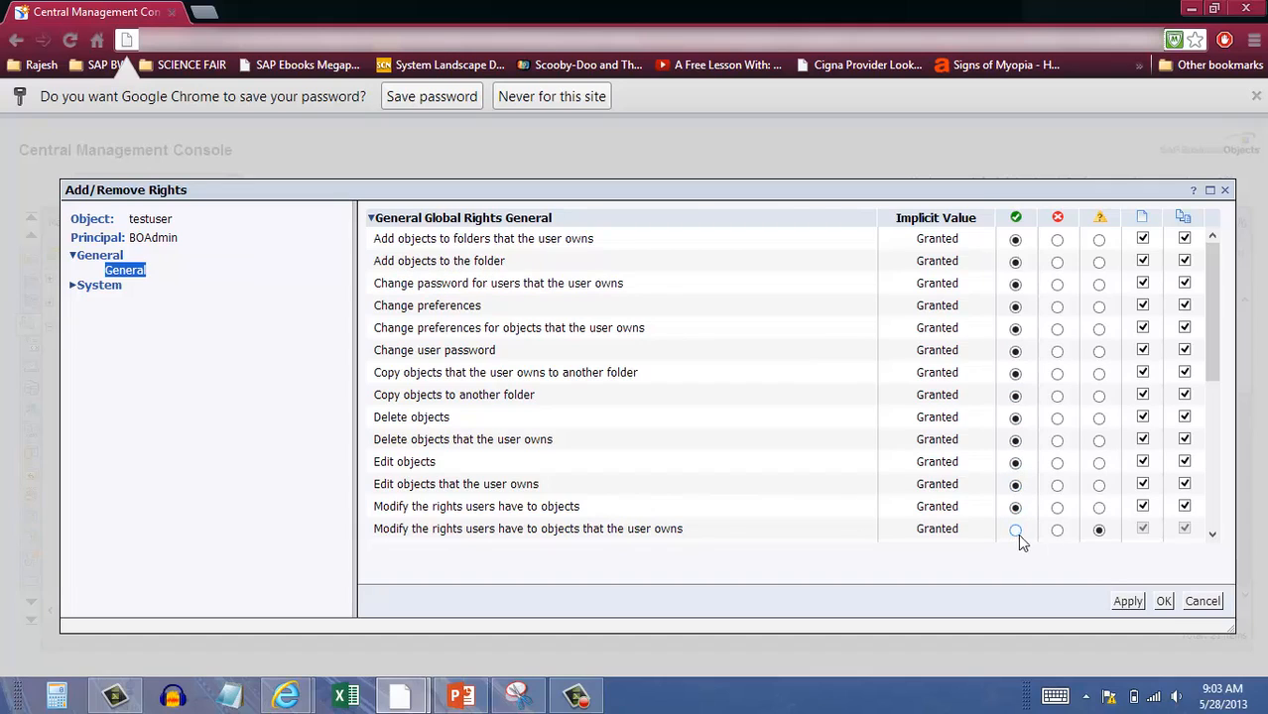
left_click(1016, 530)
left_click(1131, 602)
left_click(73, 290)
left_click(121, 300)
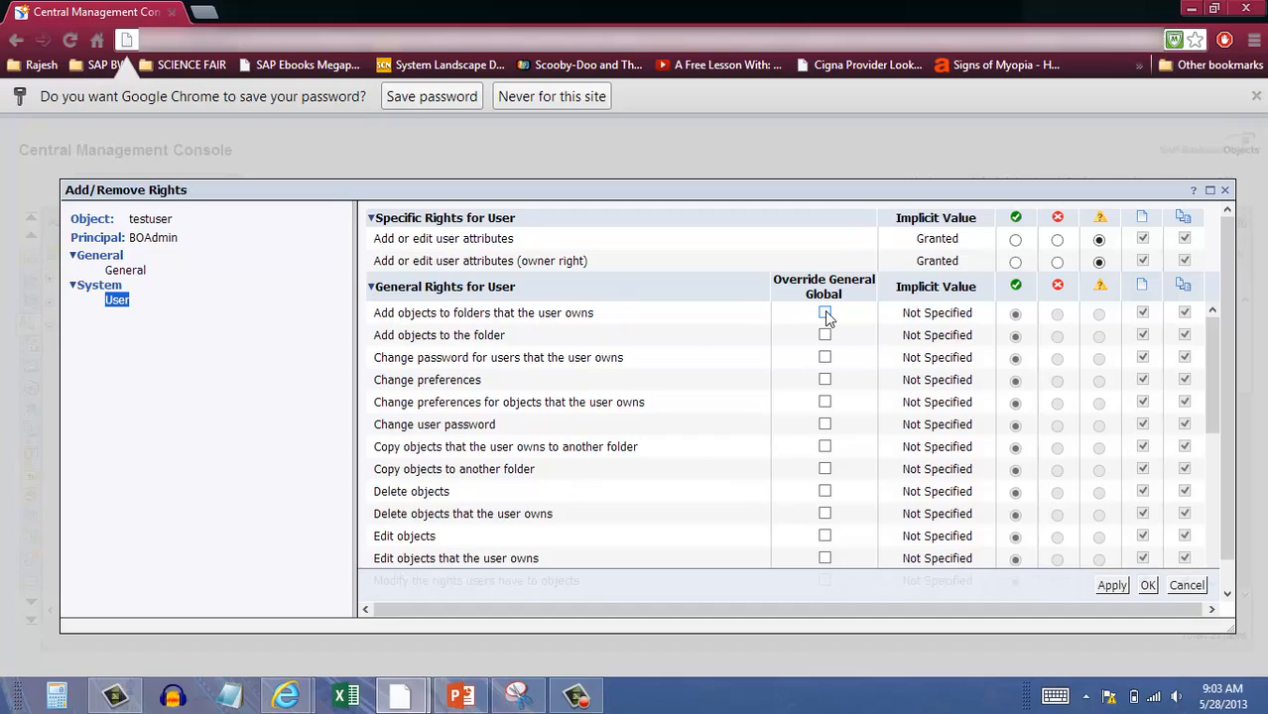
Confirm the reviewed System > User rights and close the rights editor with OK.
left_click(1150, 586)
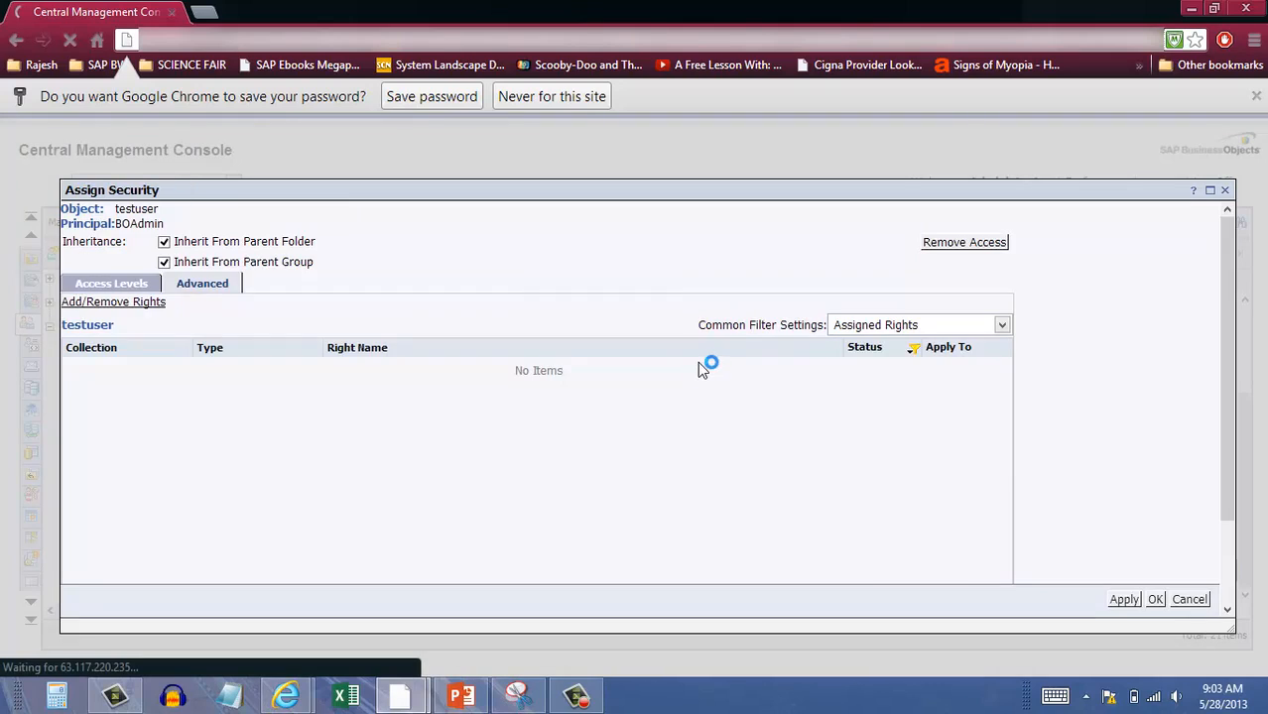
Review BOAdmin's access levels and advanced rights on testuser, then save them.
left_click(577, 696)
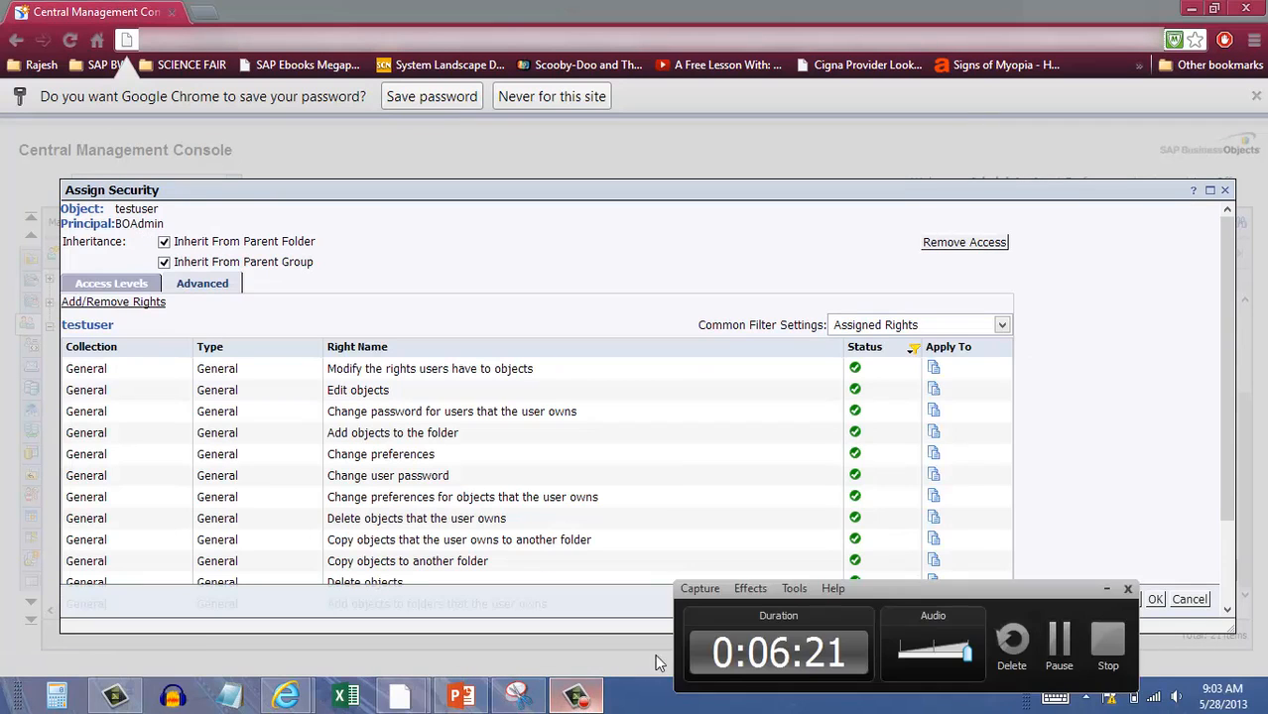
left_click(1052, 647)
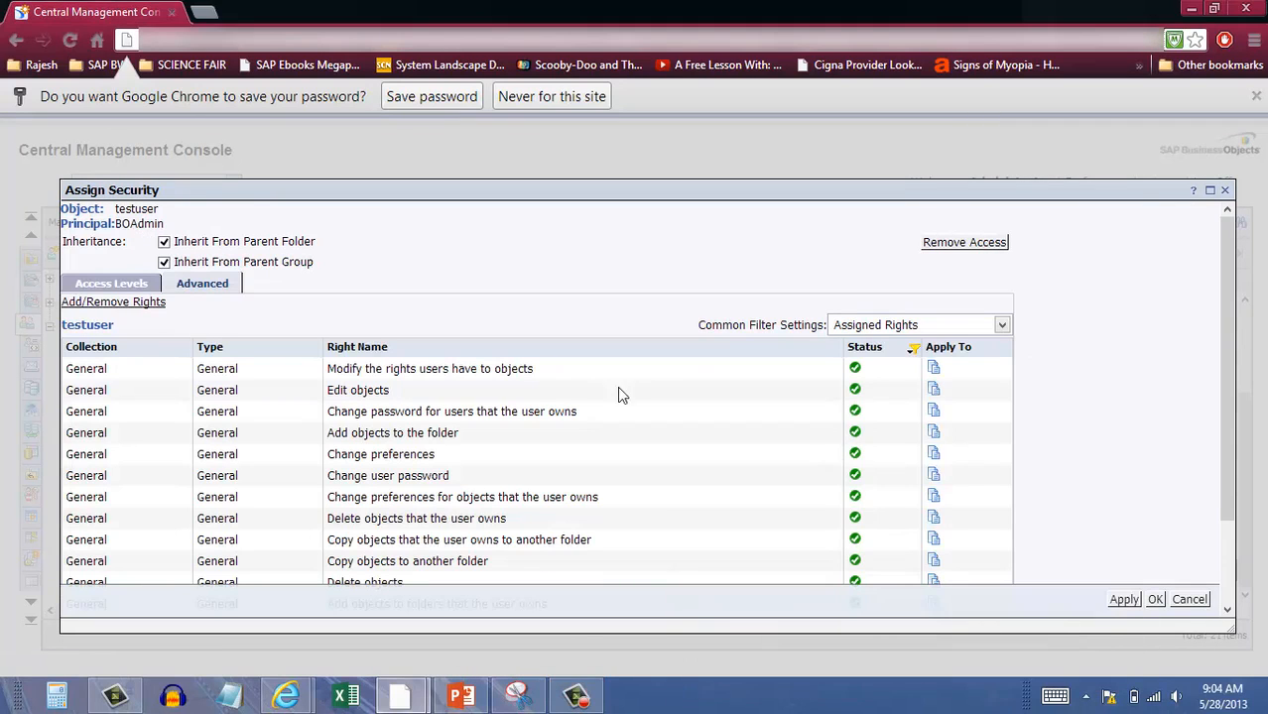
left_click(124, 285)
left_click(208, 284)
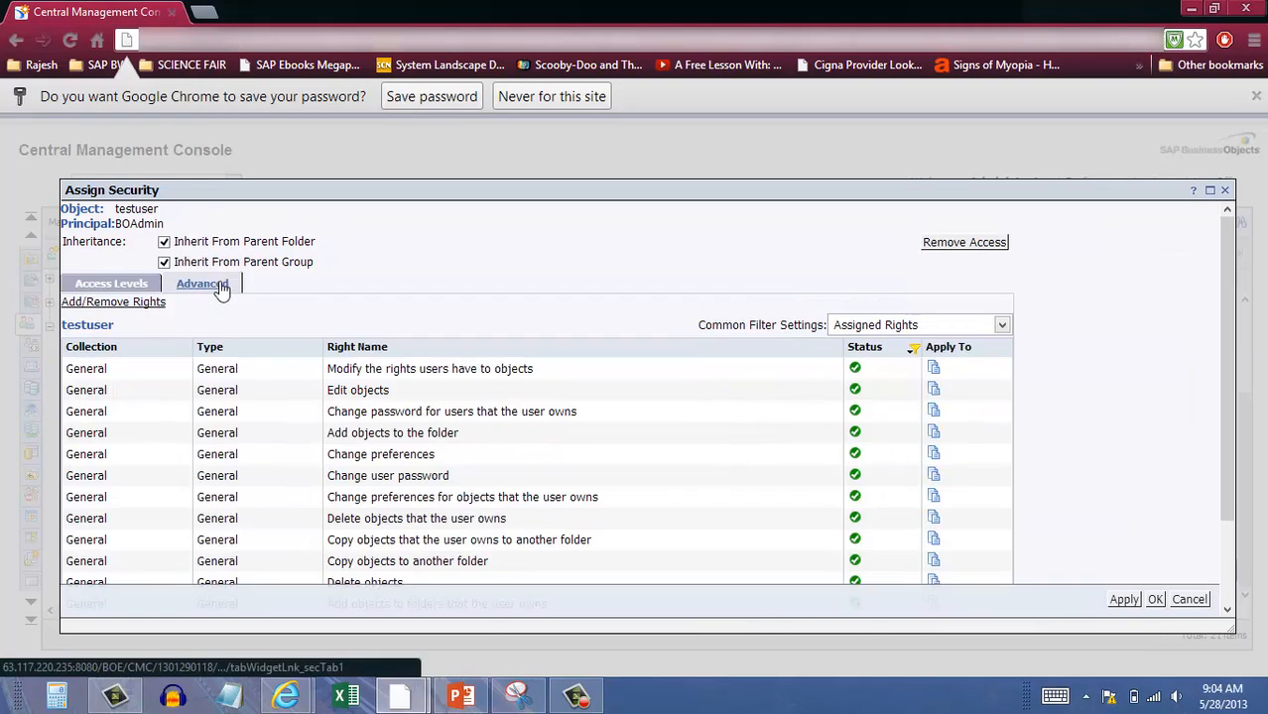
left_click(1155, 600)
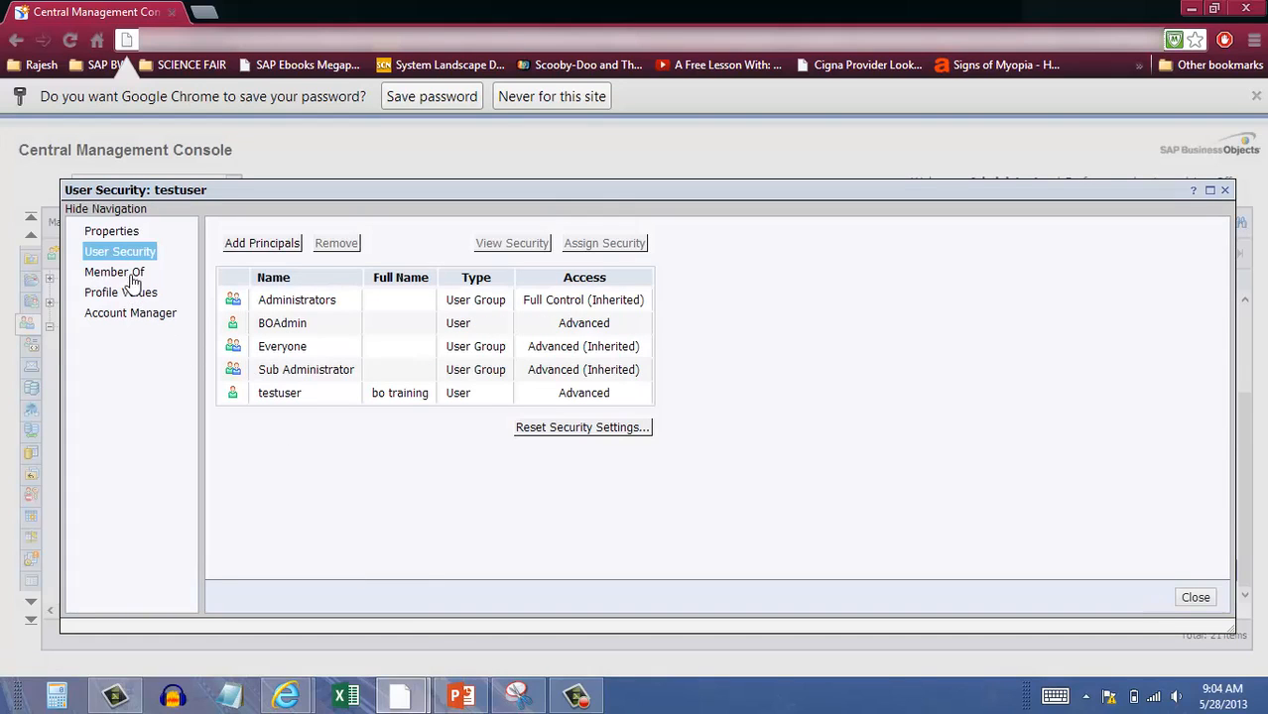
Browse testuser's Properties and User Security pages, then list its groups, only Everyone.
left_click(126, 236)
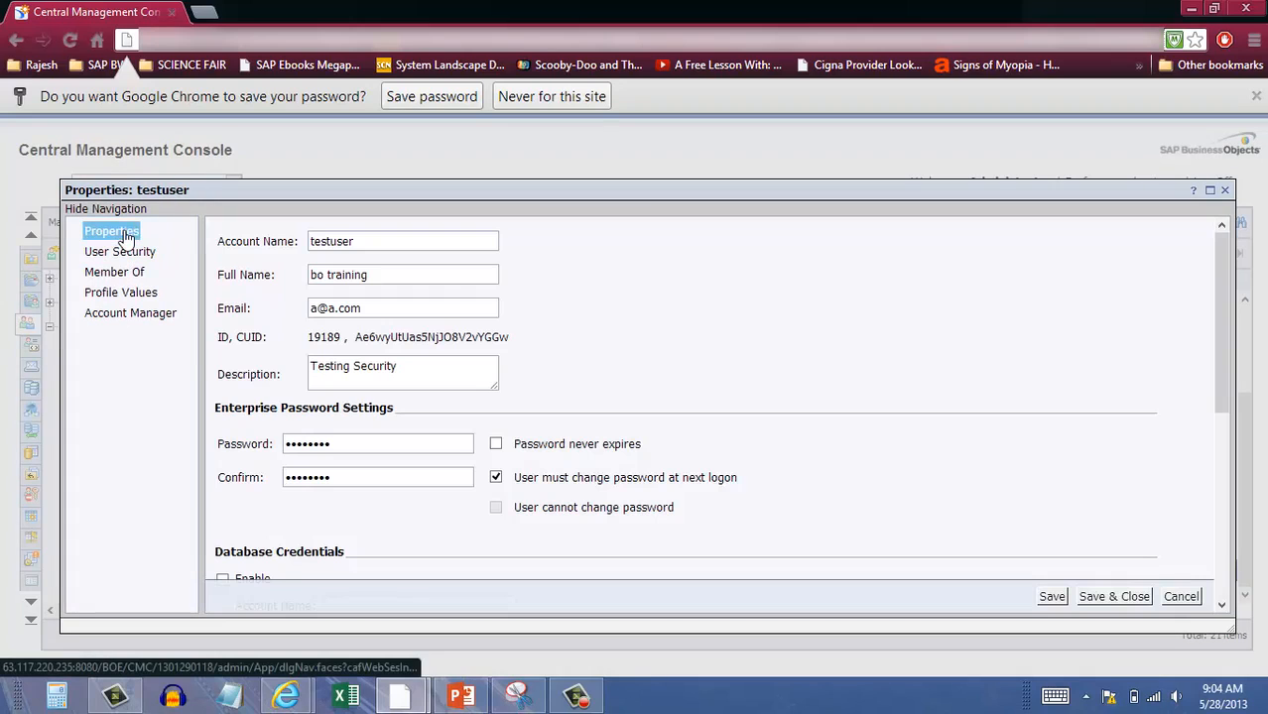
left_click(121, 252)
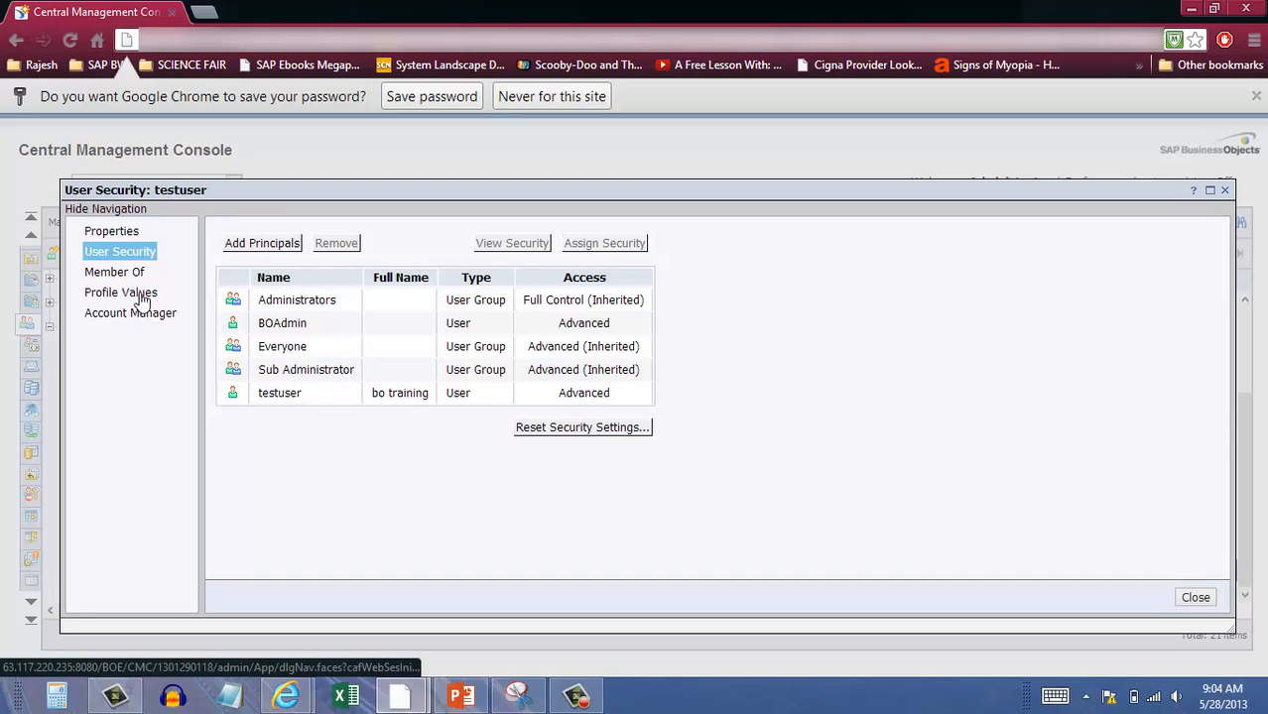
left_click(118, 274)
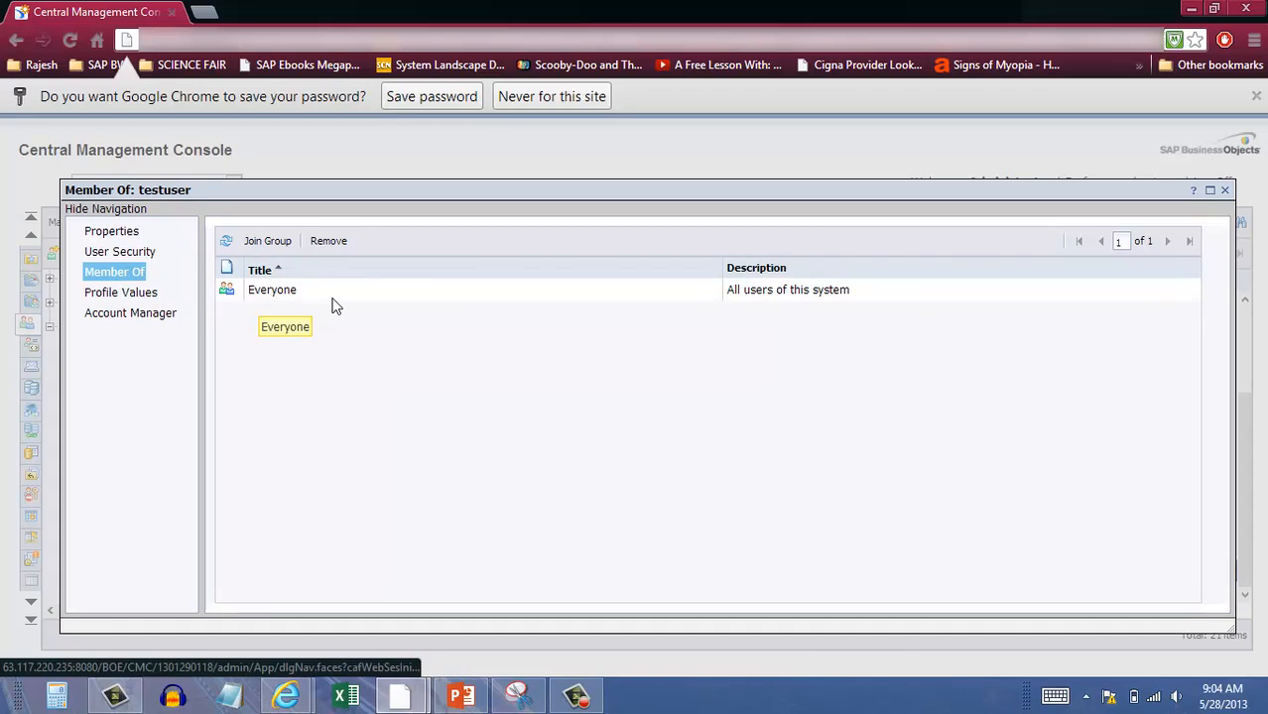
Join testuser to the Administrators group, then view its empty Profile Values page.
left_click(270, 245)
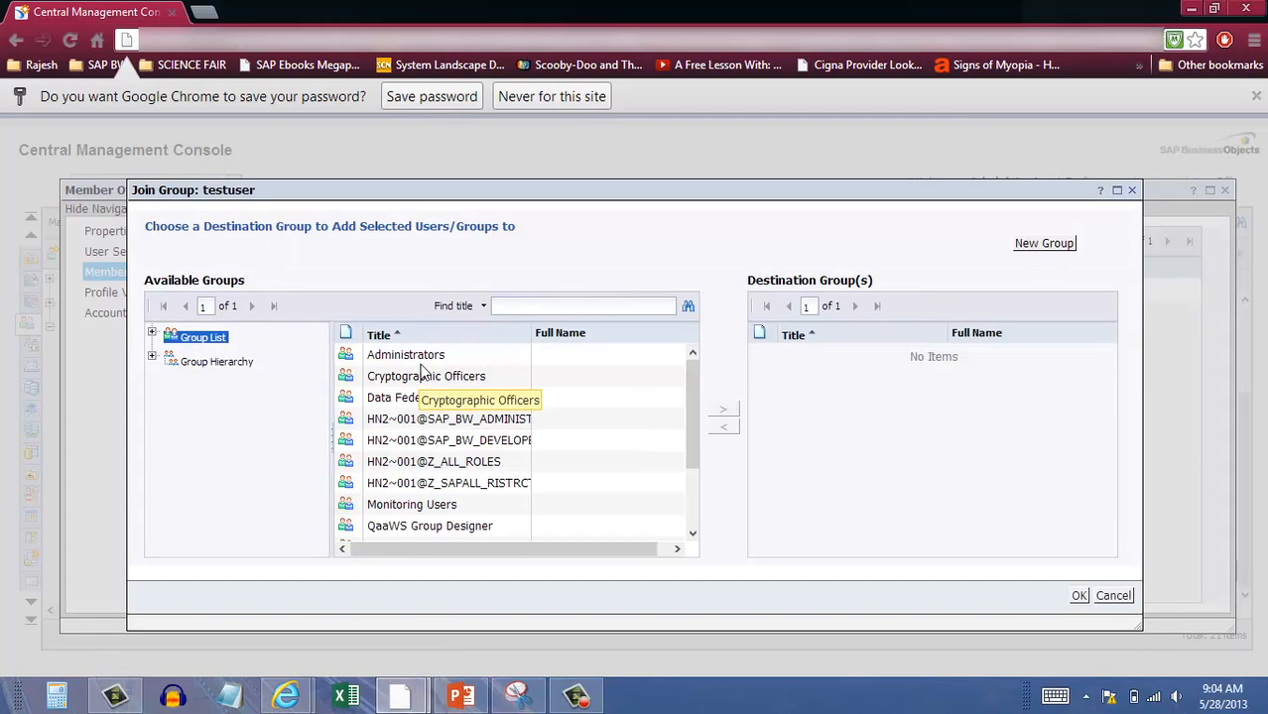
left_click(419, 358)
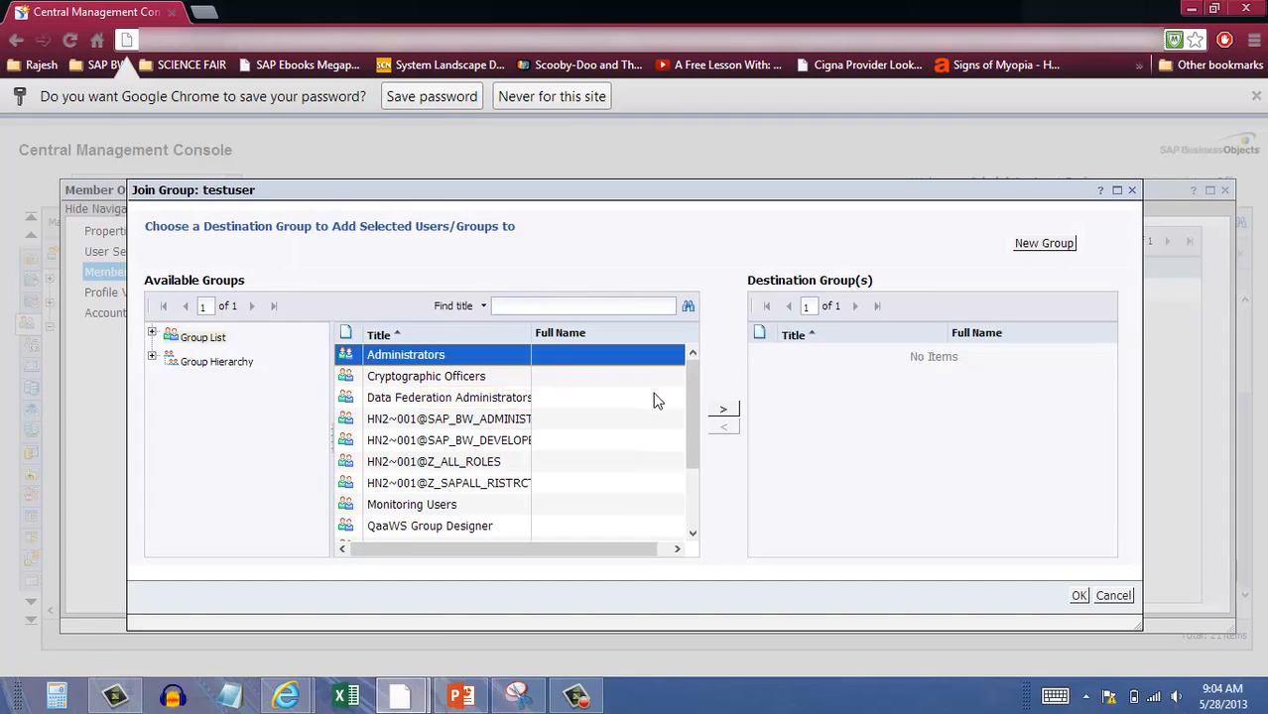
left_click(723, 410)
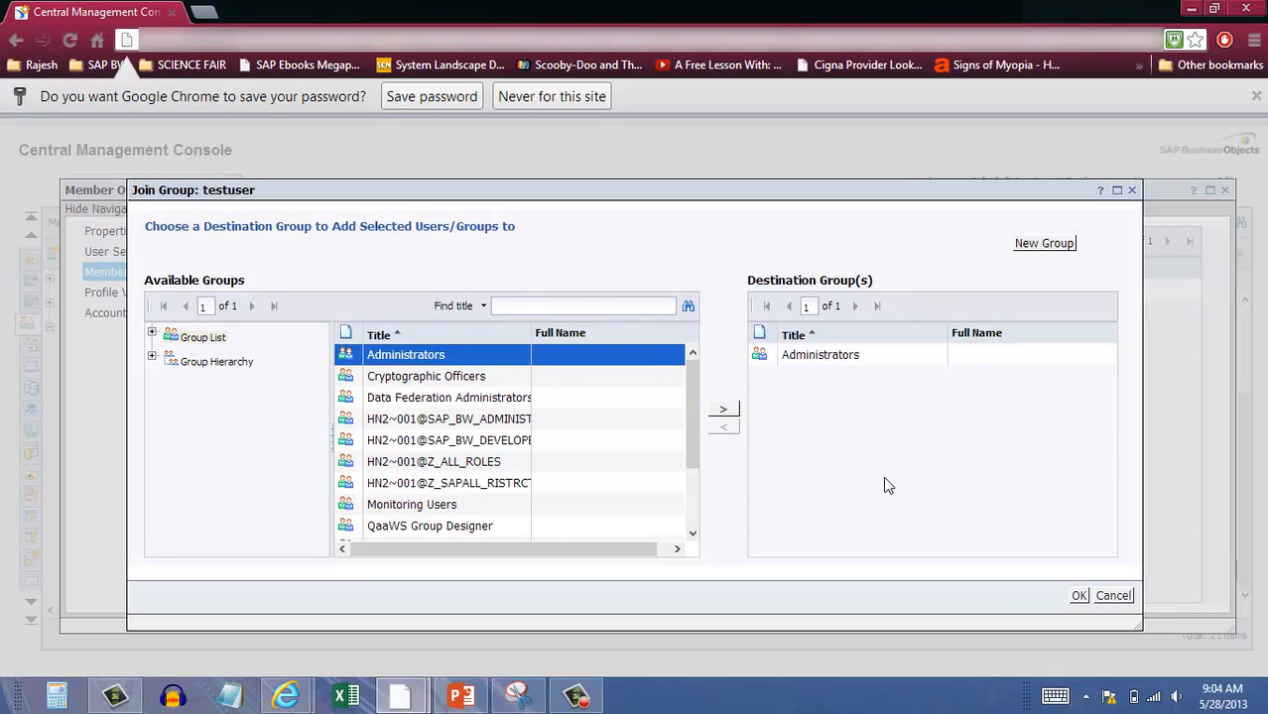
left_click(1080, 595)
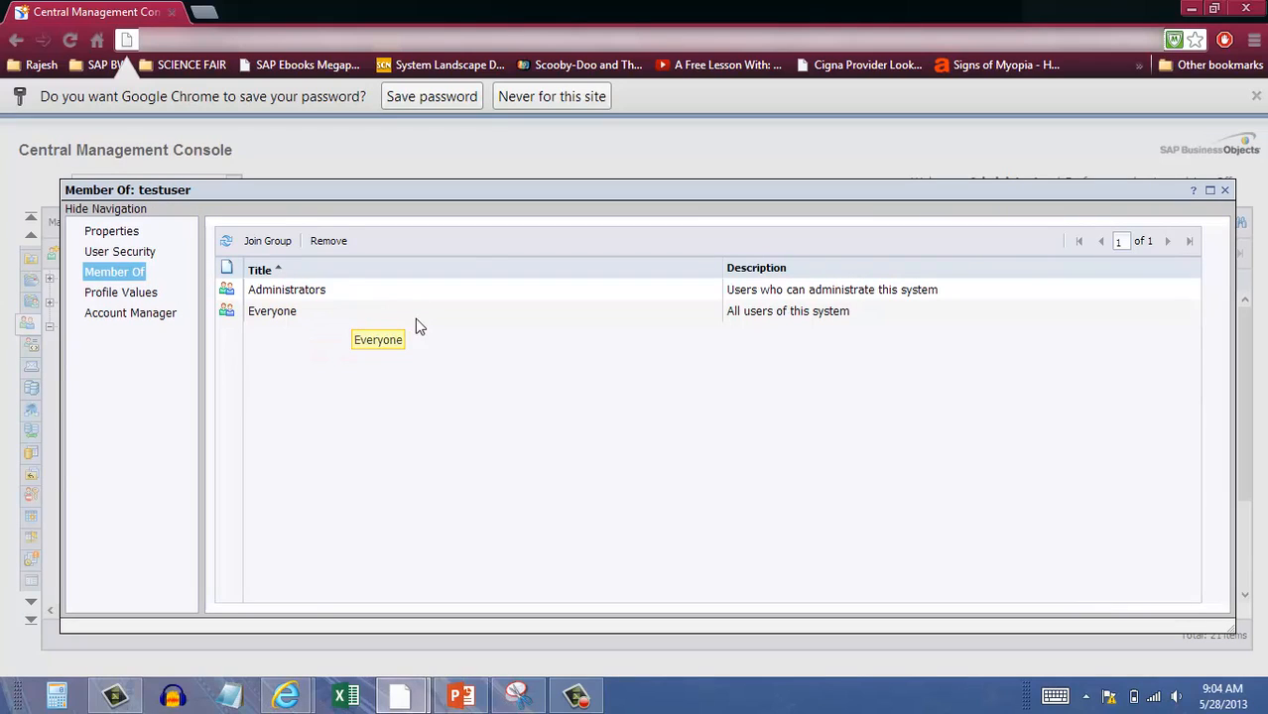
left_click(117, 294)
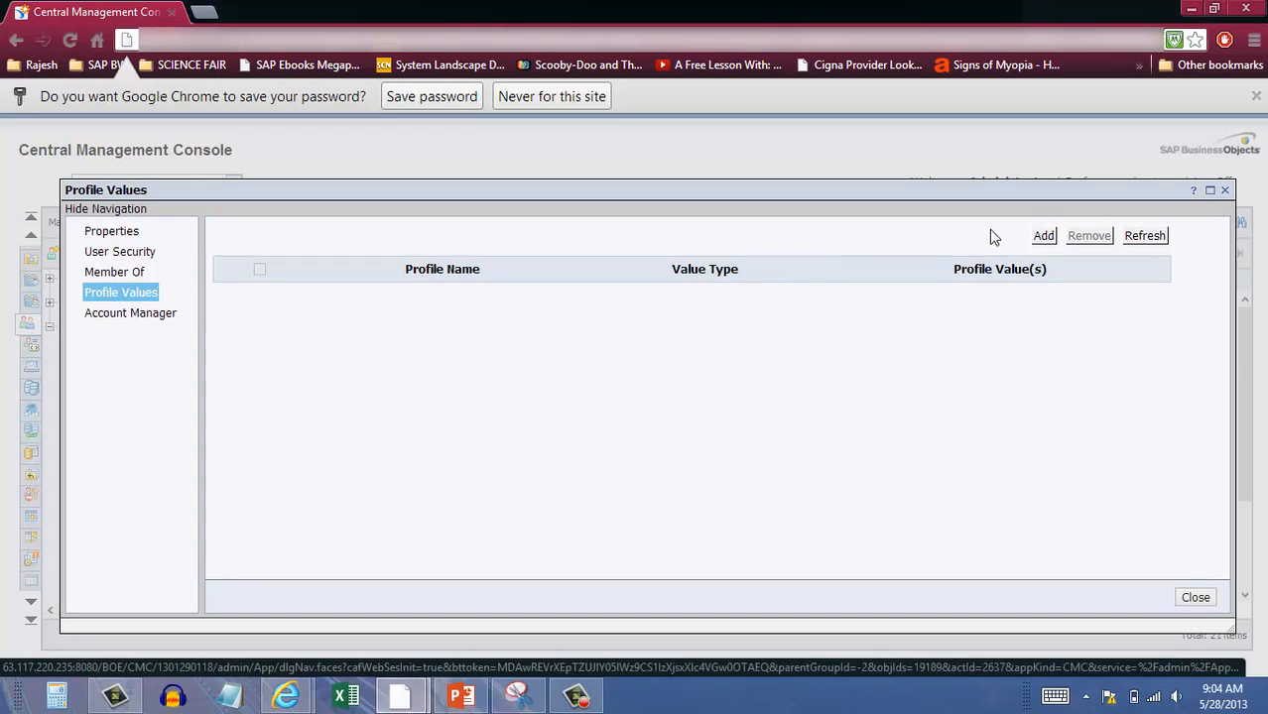
Try the New value and Filter Expression options without adding a profile value, then view Account Manager.
left_click(1045, 237)
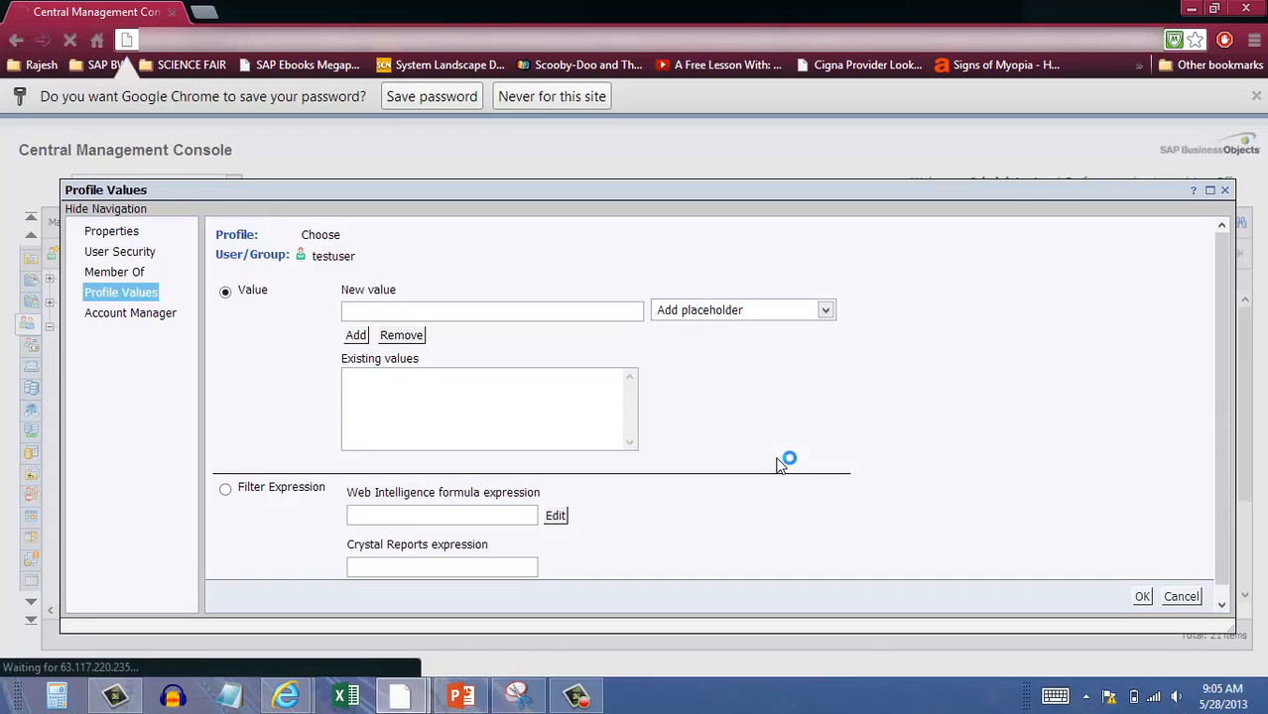
left_click(469, 308)
scroll(666, 445, "down", 1)
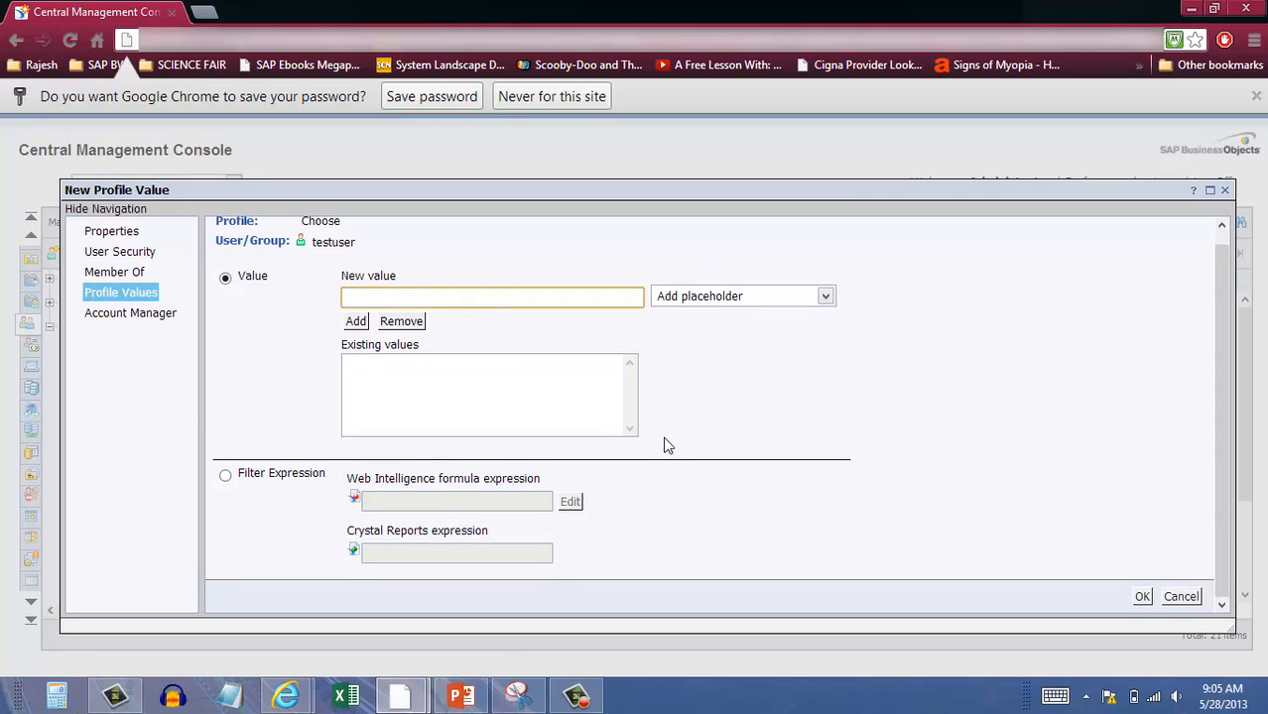
left_click(225, 475)
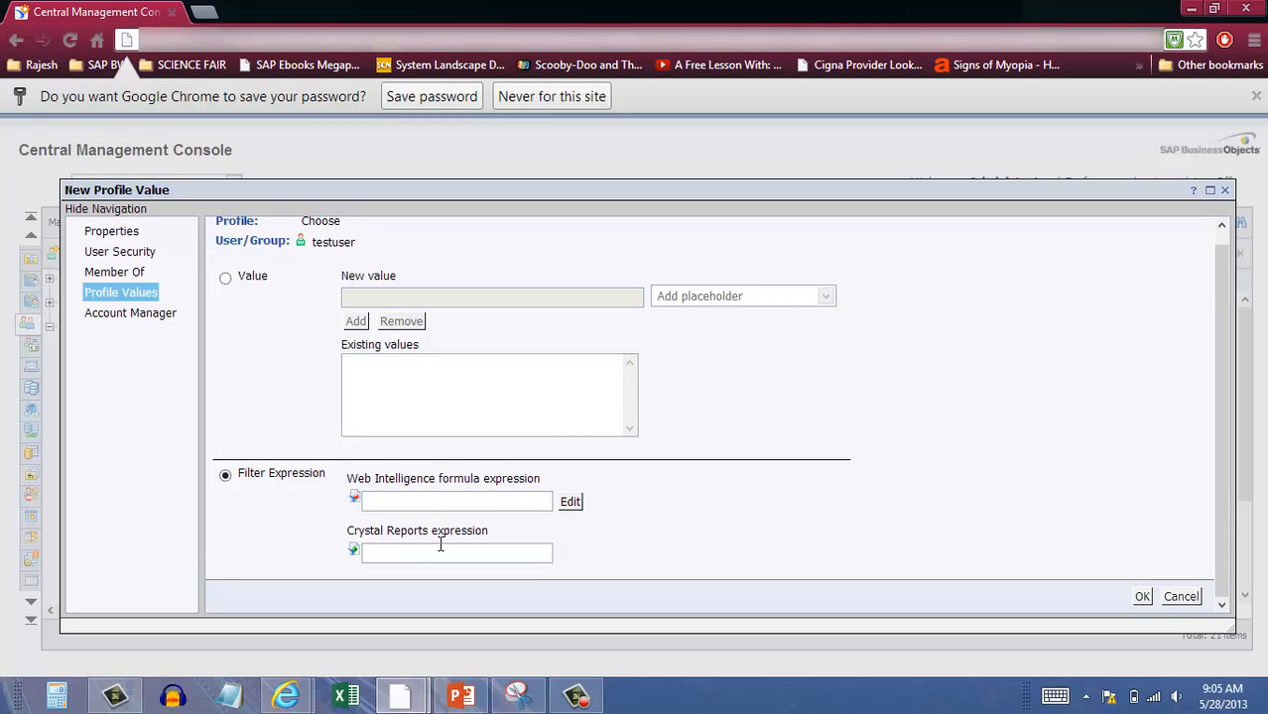
left_click(110, 315)
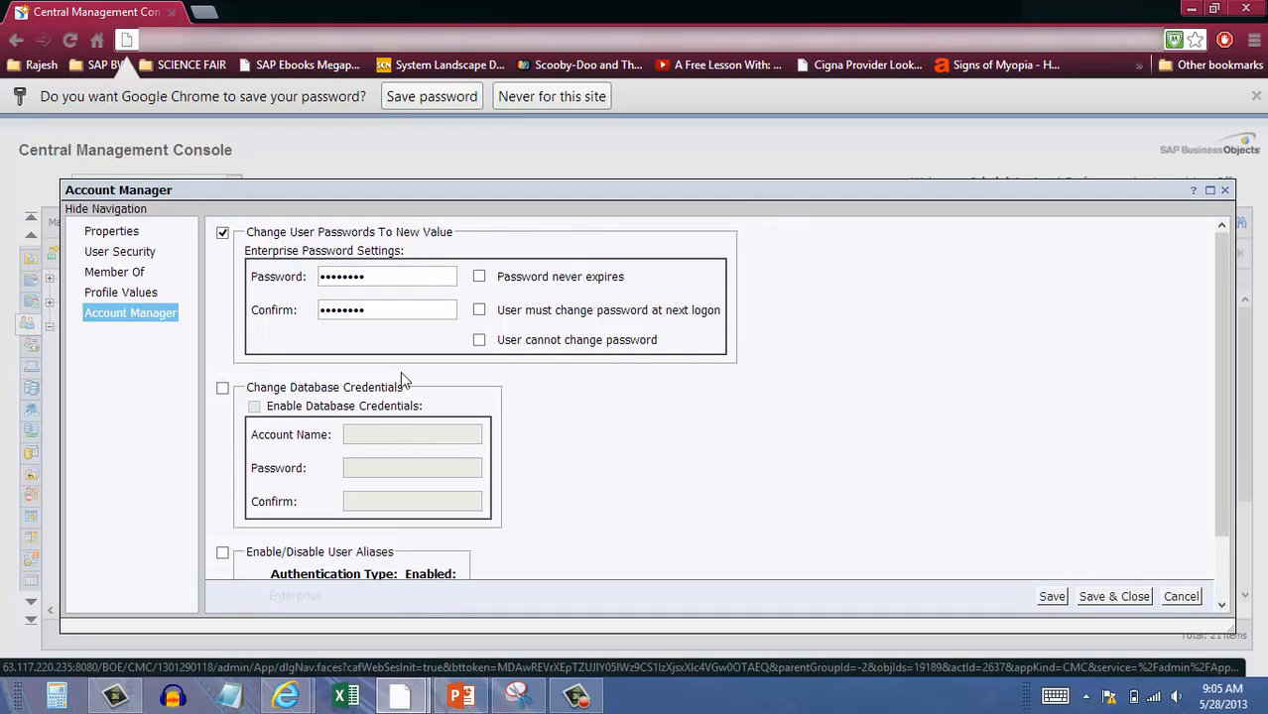
Review testuser's Account Manager alias options and cancel back to the 21-user list.
scroll(912, 524, "down", 1)
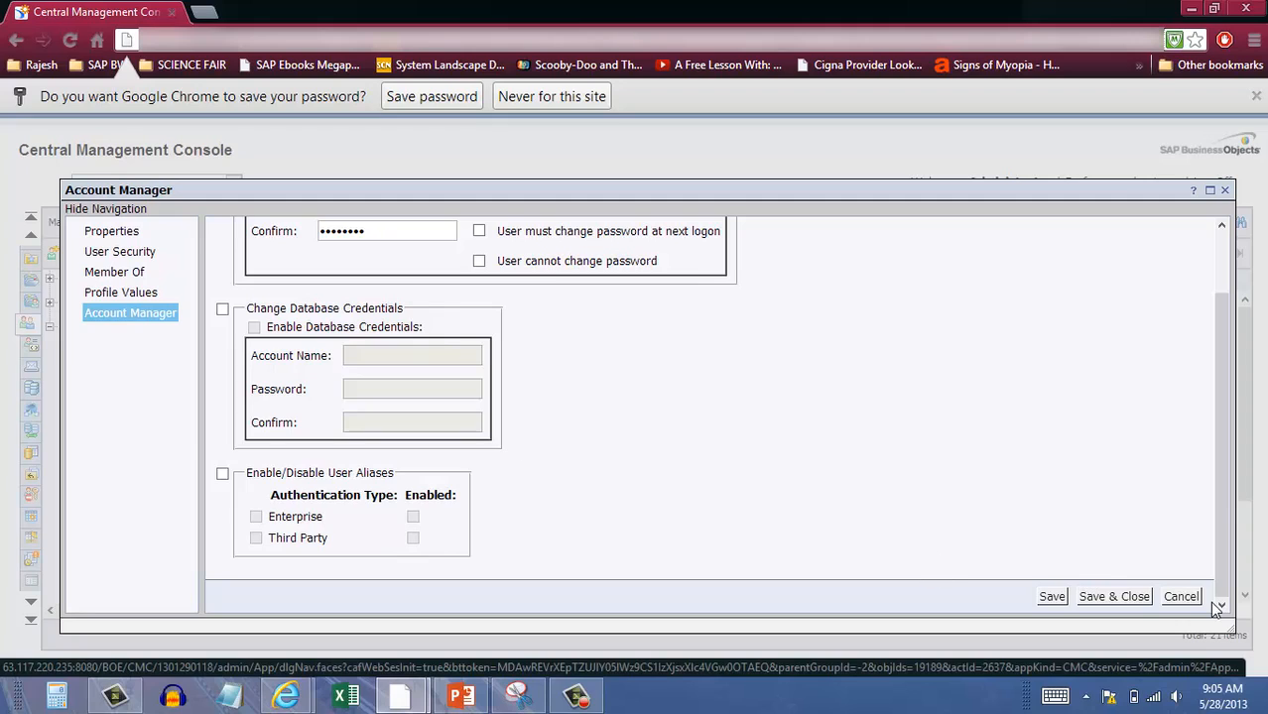
left_click(1181, 596)
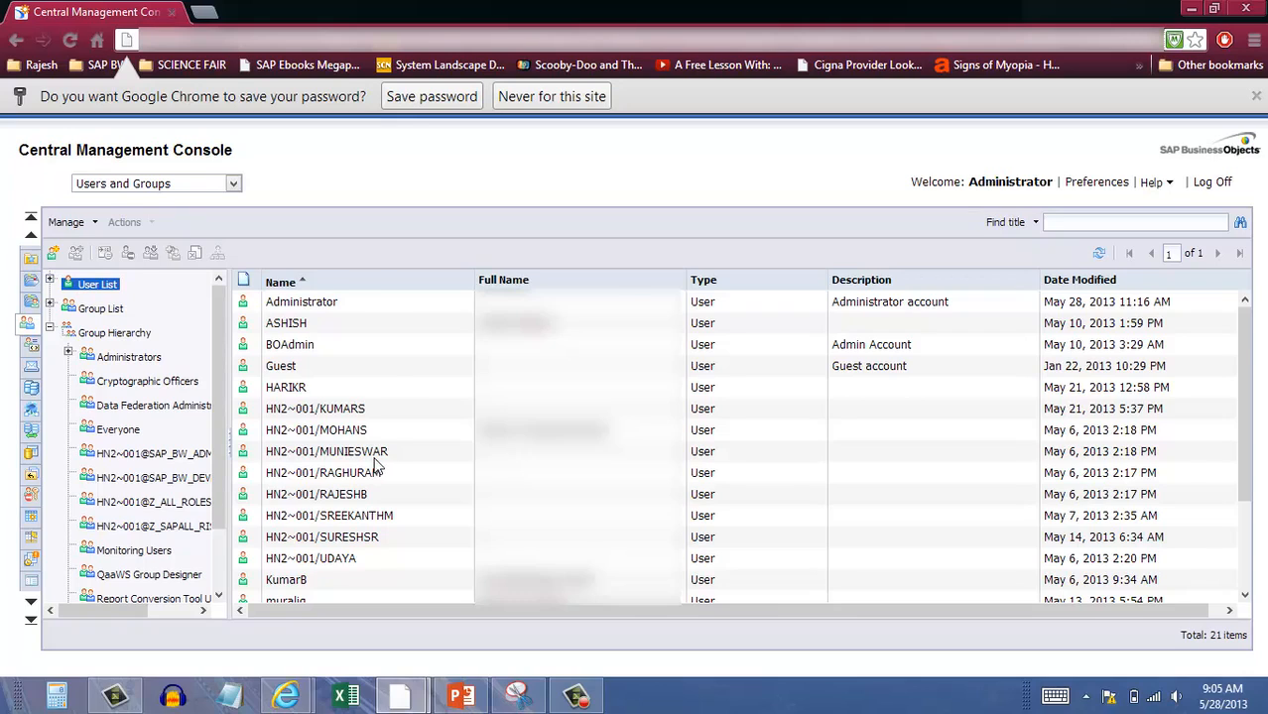
Open User Security for testuser from its context menu in the user list.
scroll(375, 462, "down", 3)
right_click(305, 575)
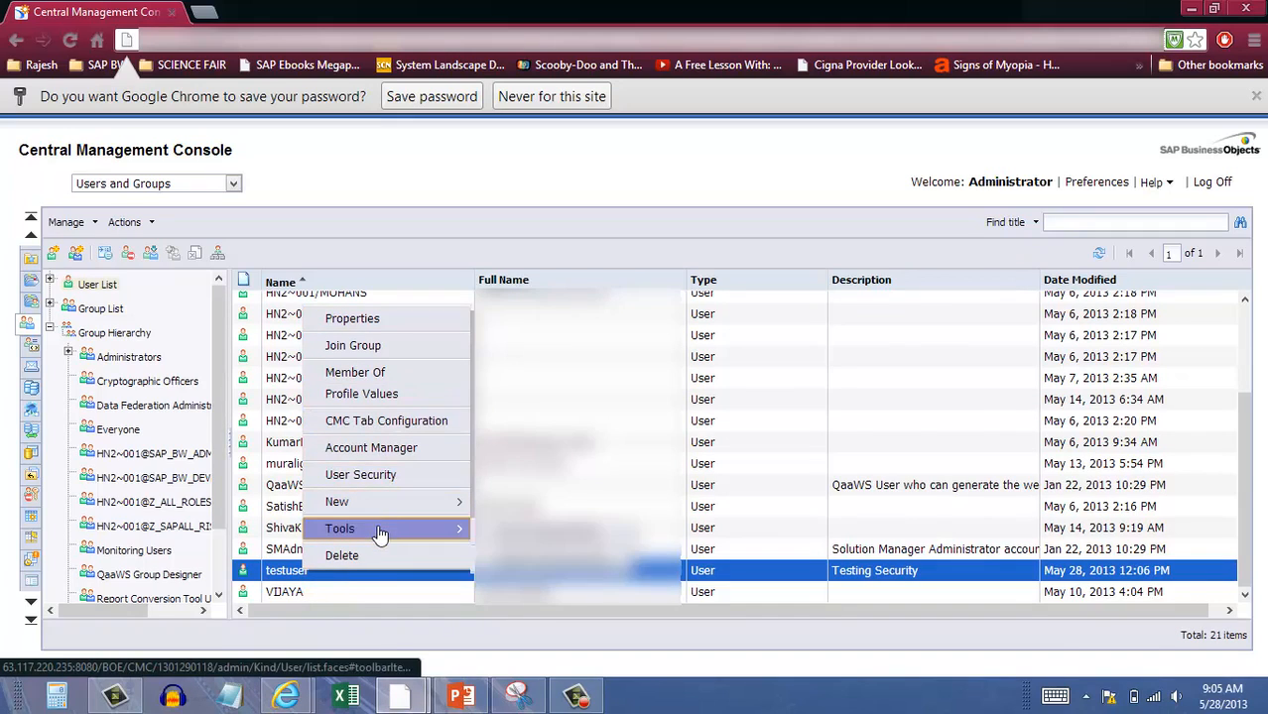
mouse_move(378, 534)
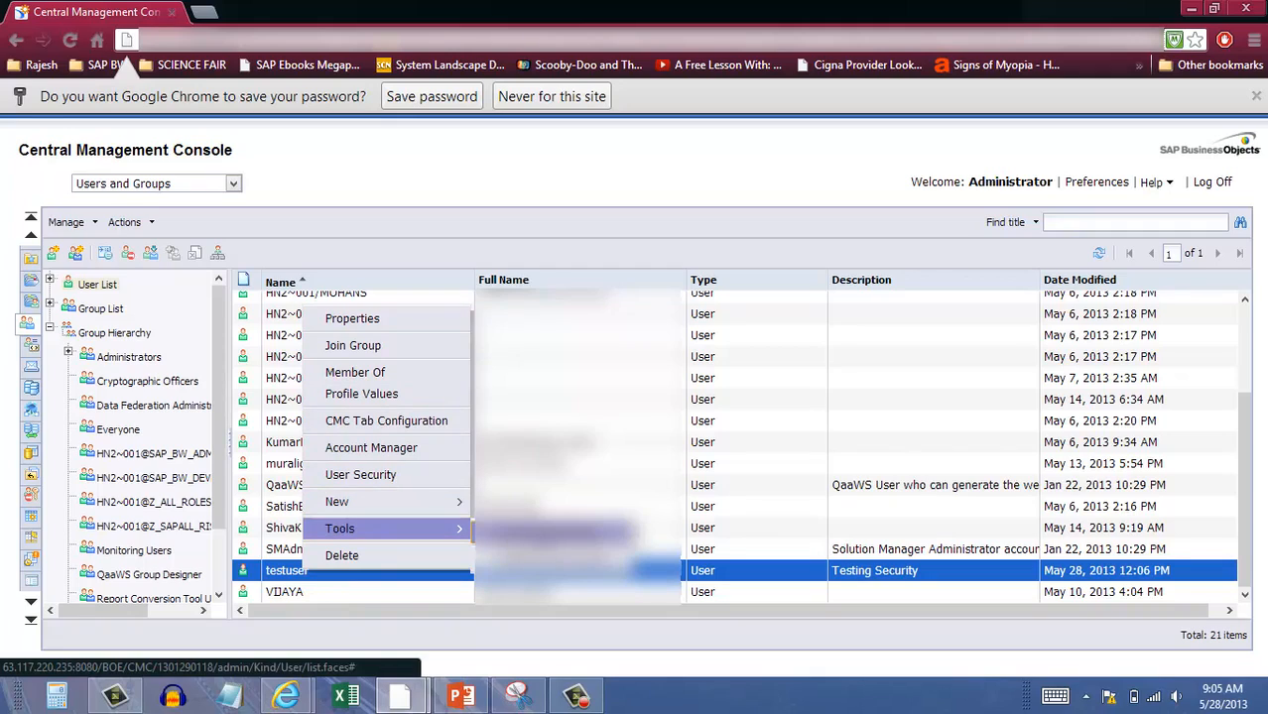
left_click(379, 480)
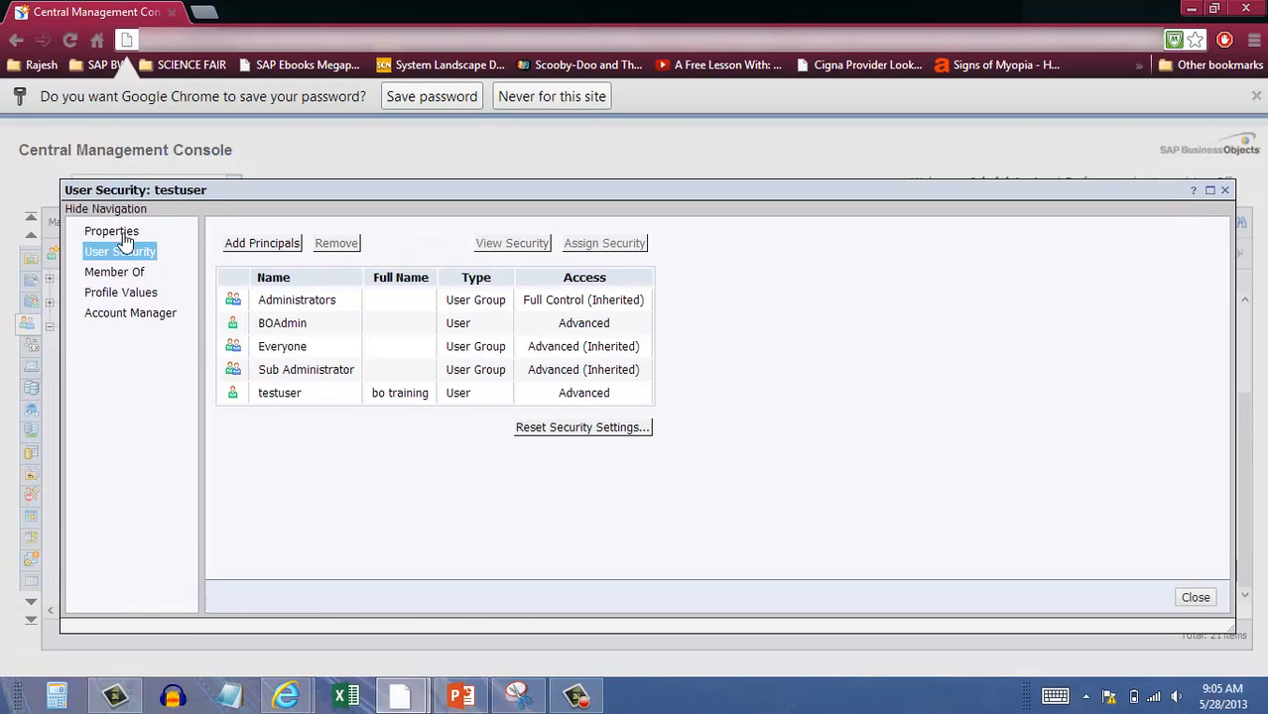
Page through testuser's Properties, User Security, Member Of, Profile Values and Account Manager, then cancel.
left_click(120, 234)
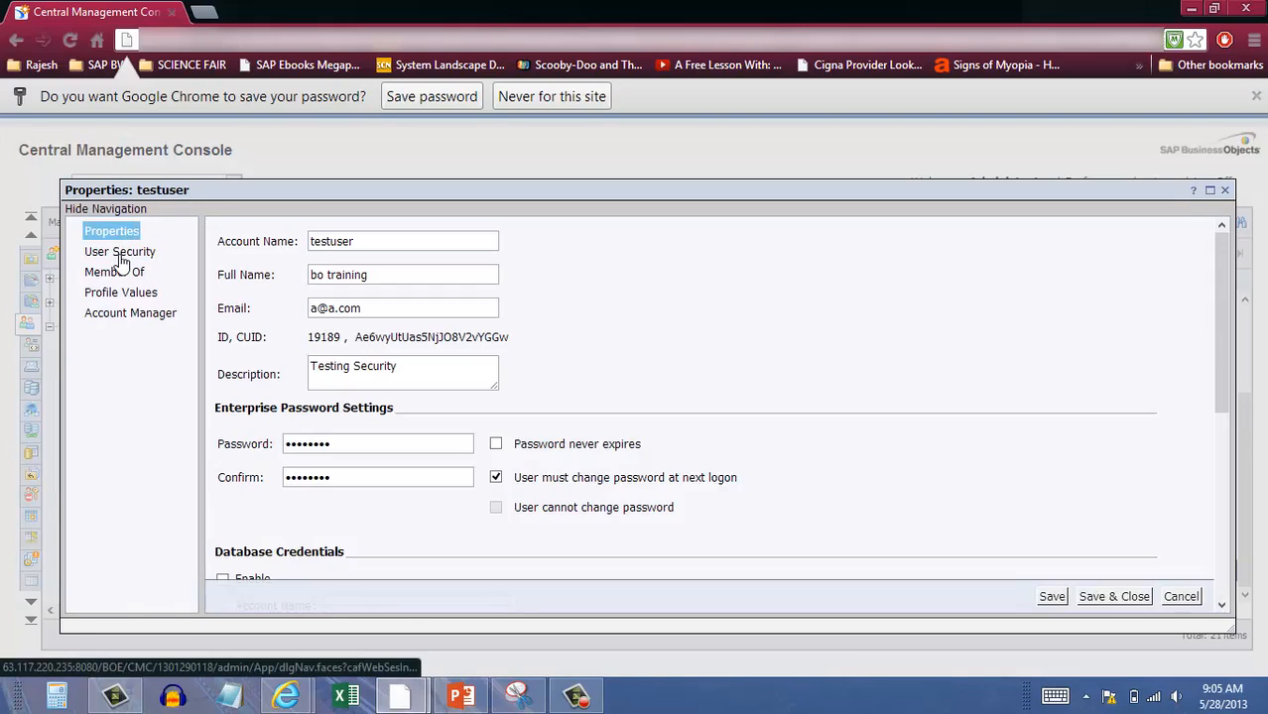
left_click(123, 256)
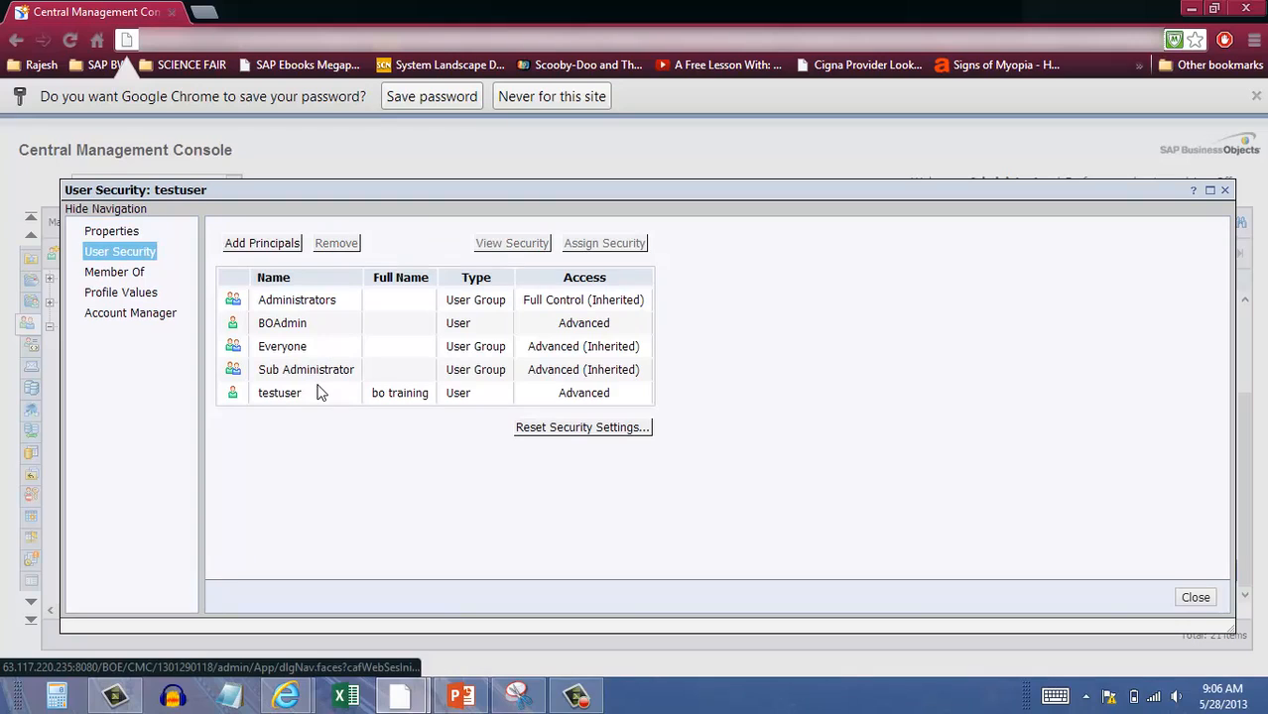
left_click(109, 271)
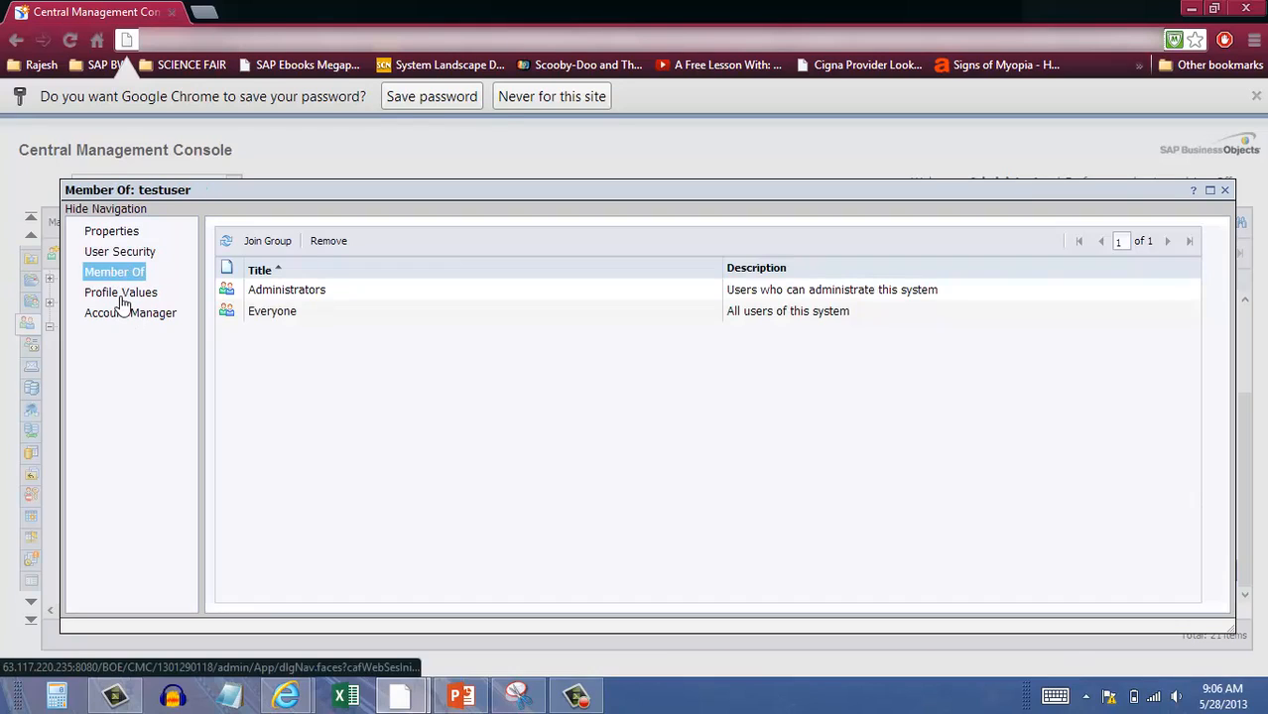
left_click(120, 294)
left_click(119, 320)
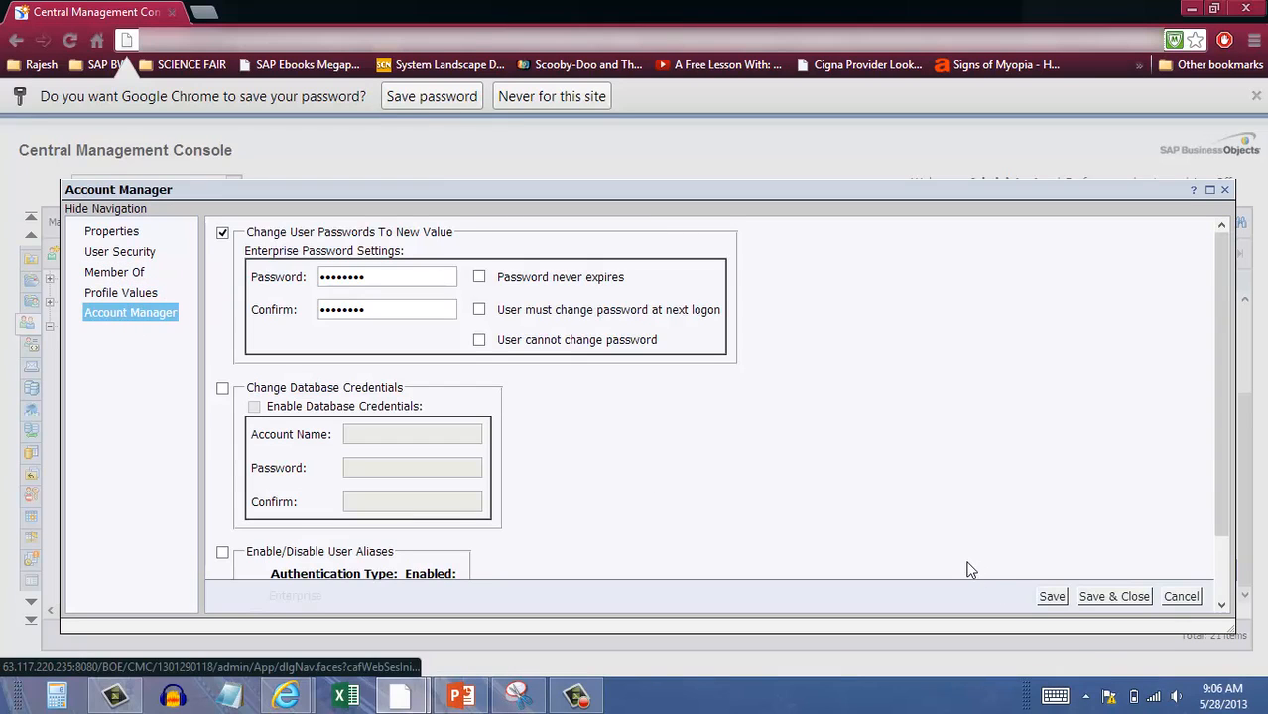
left_click(1189, 596)
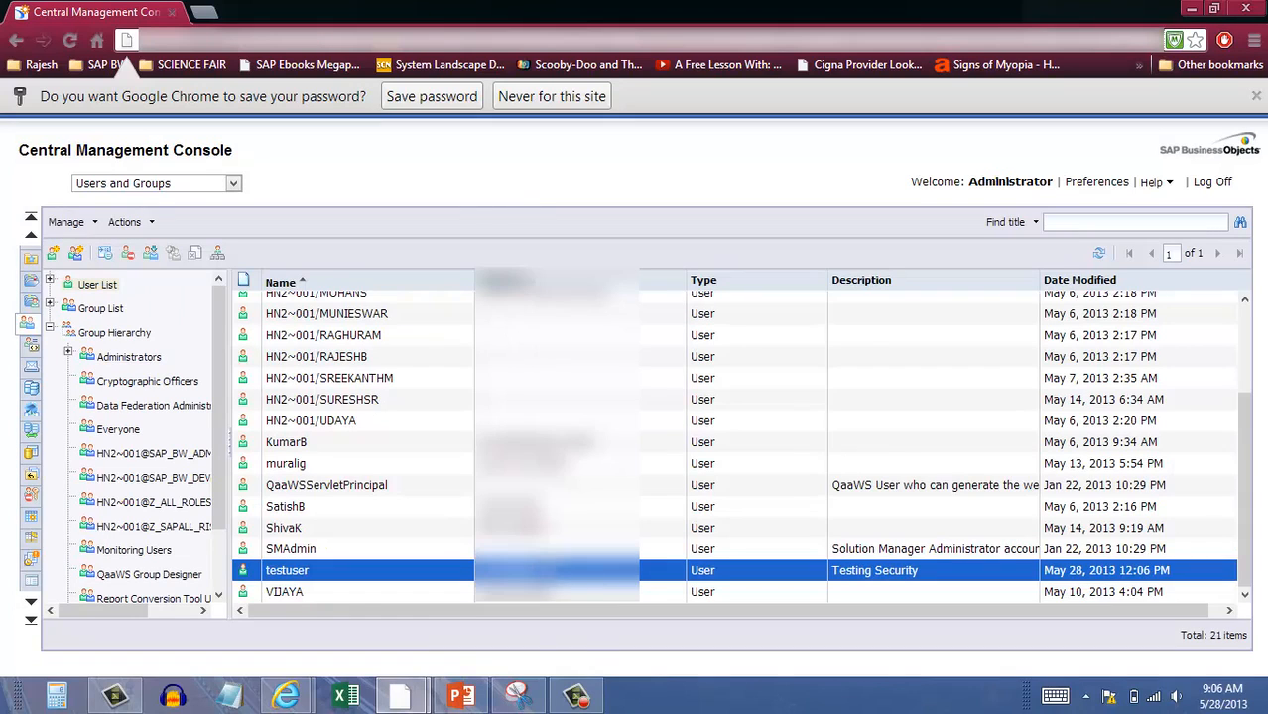
left_click(580, 696)
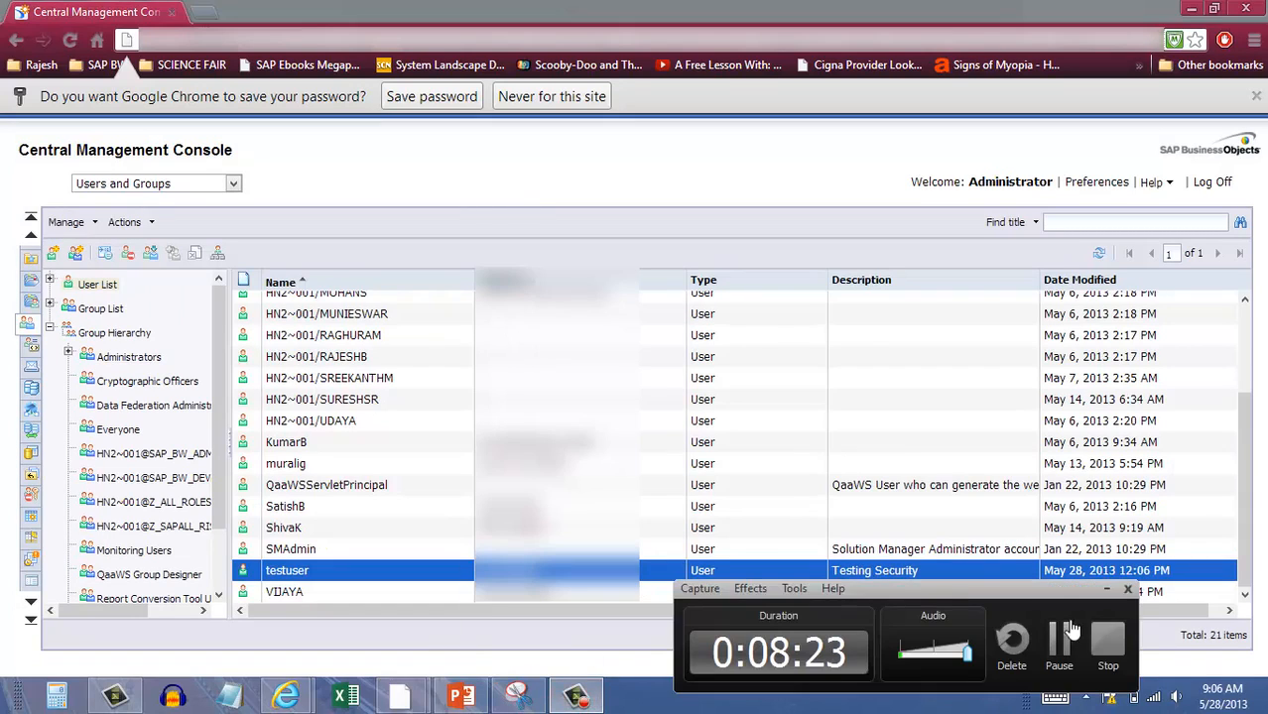